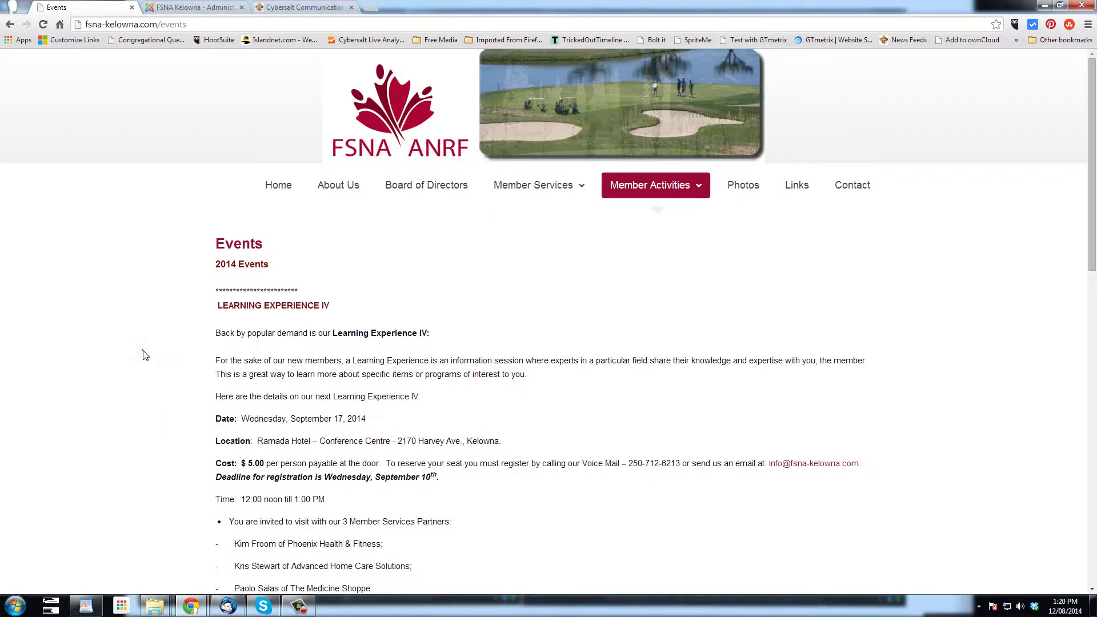
scroll(143, 350, "down", 3)
scroll(143, 352, "down", 3)
scroll(145, 356, "down", 4)
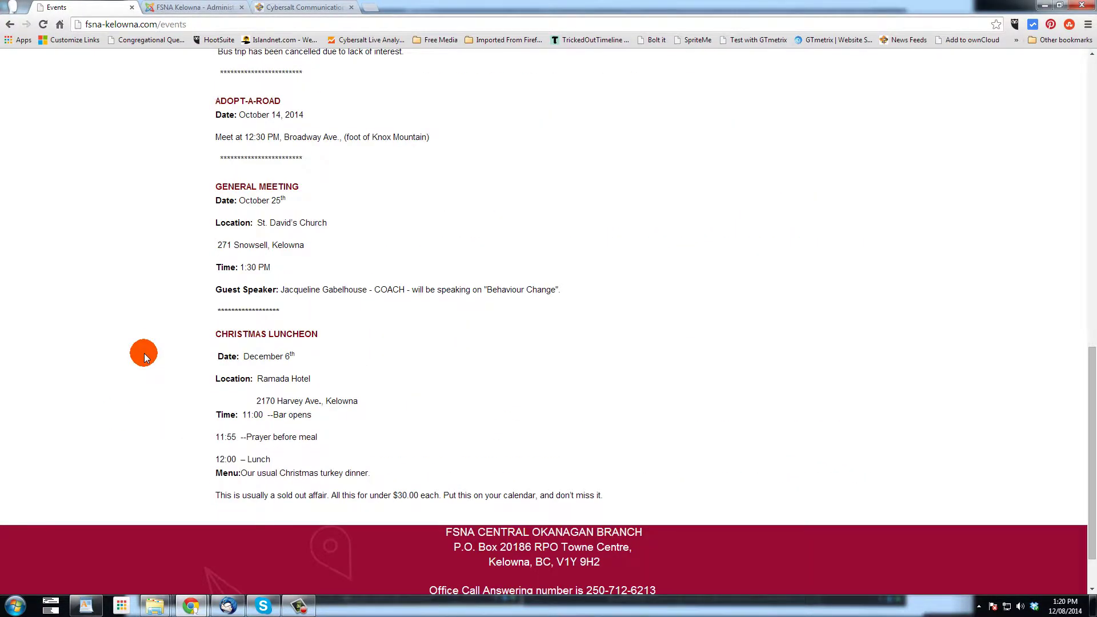
scroll(144, 355, "up", 3)
scroll(144, 355, "up", 5)
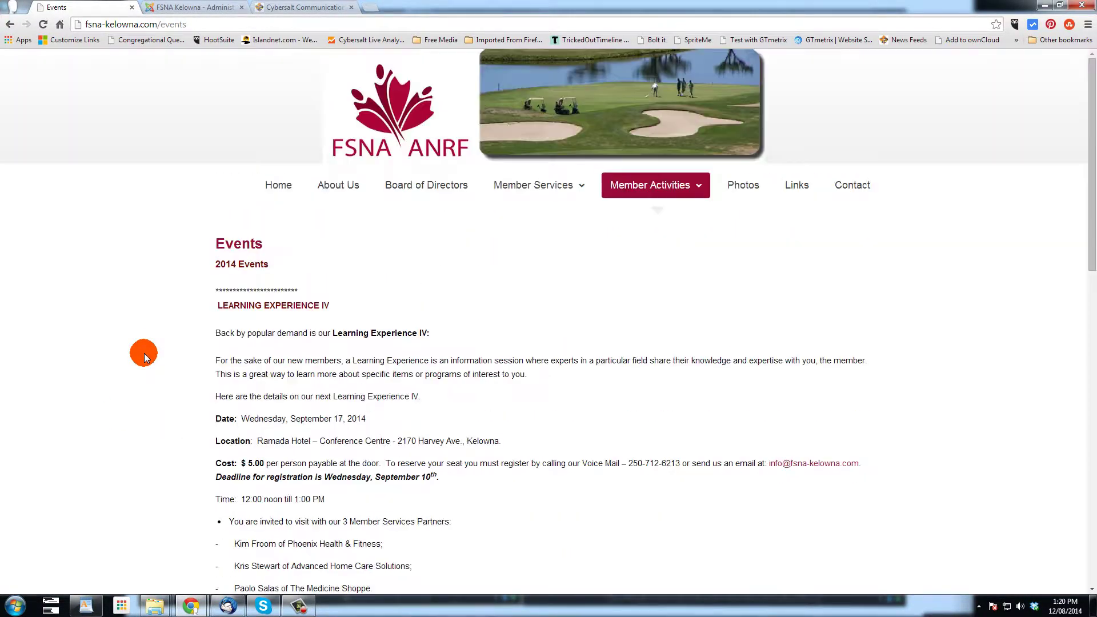
Open the Home page, highlight the 'Go to the Events page' phrase, and visit Events
left_click(279, 194)
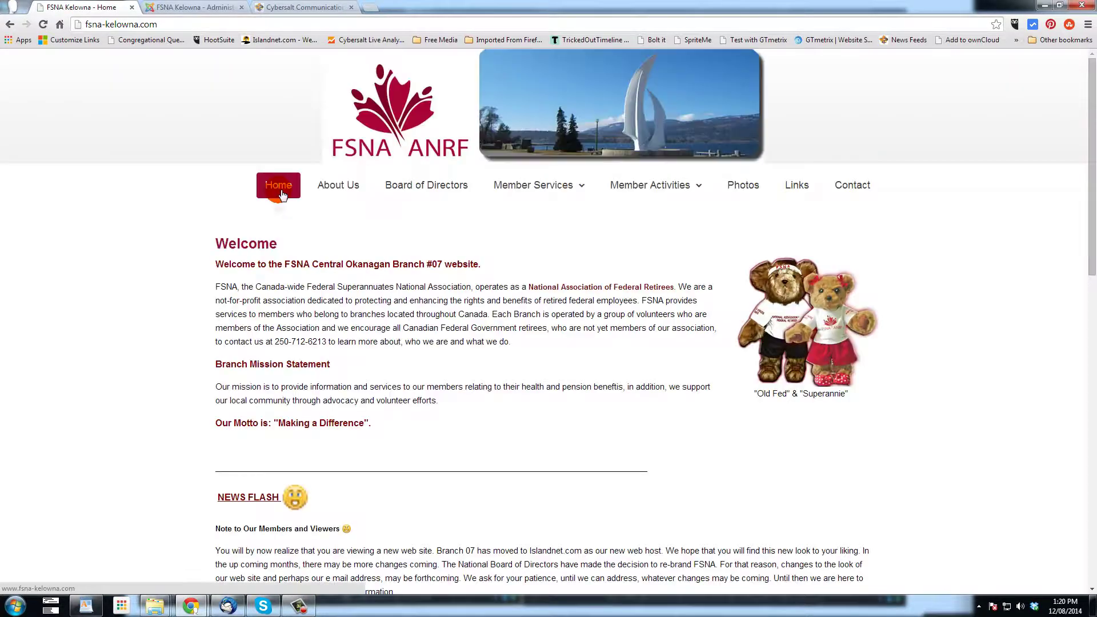
scroll(292, 214, "down", 3)
scroll(296, 228, "down", 2)
scroll(297, 228, "down", 2)
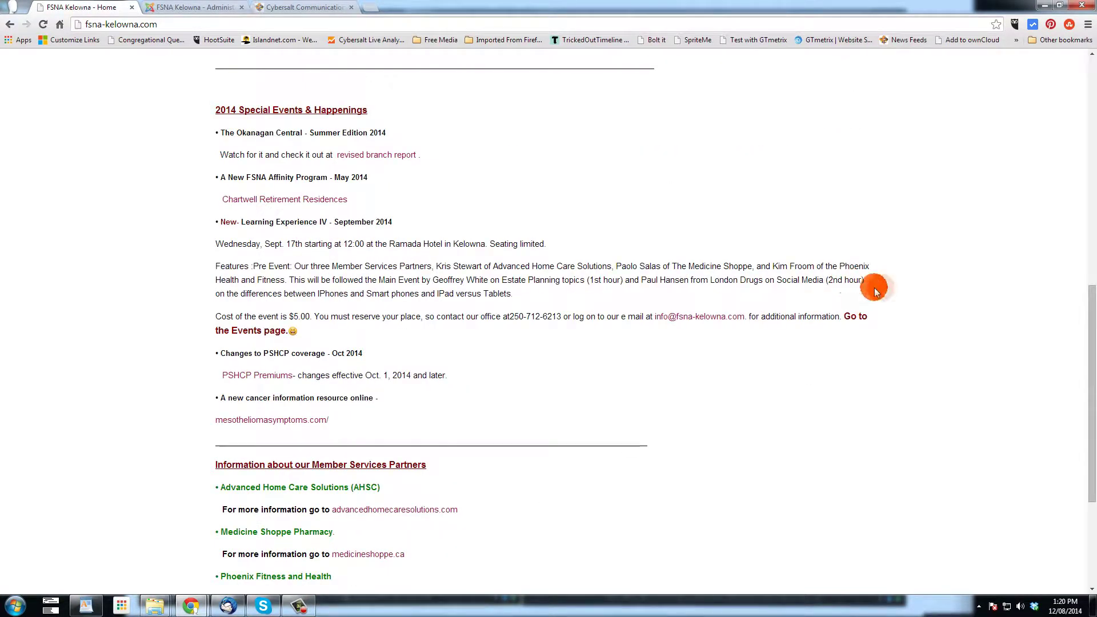
left_click_drag(869, 317, 291, 329)
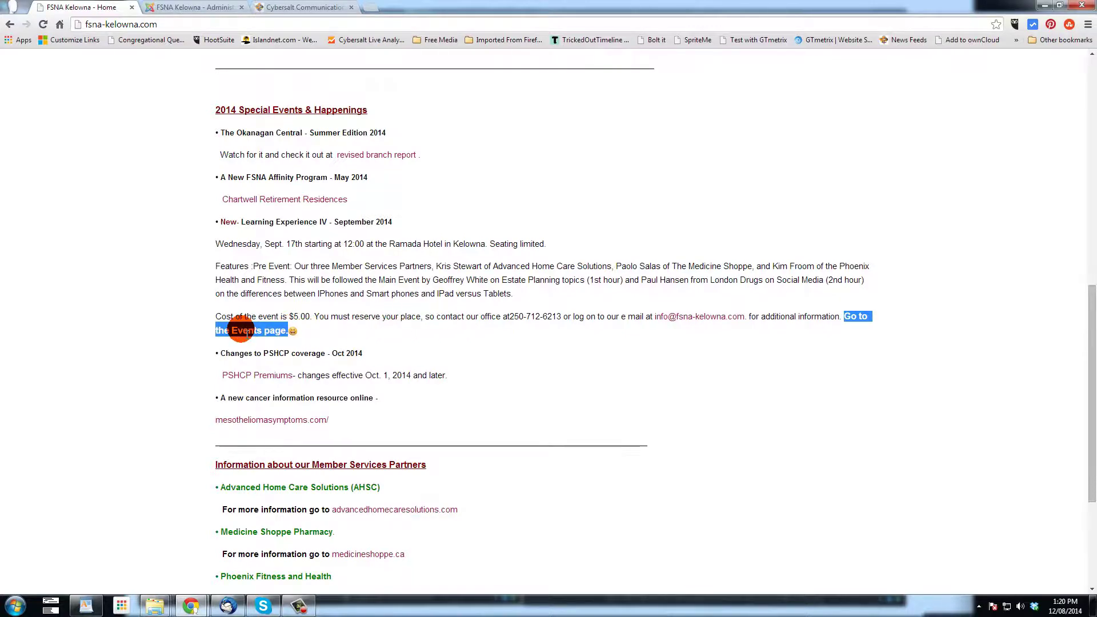
scroll(624, 188, "up", 3)
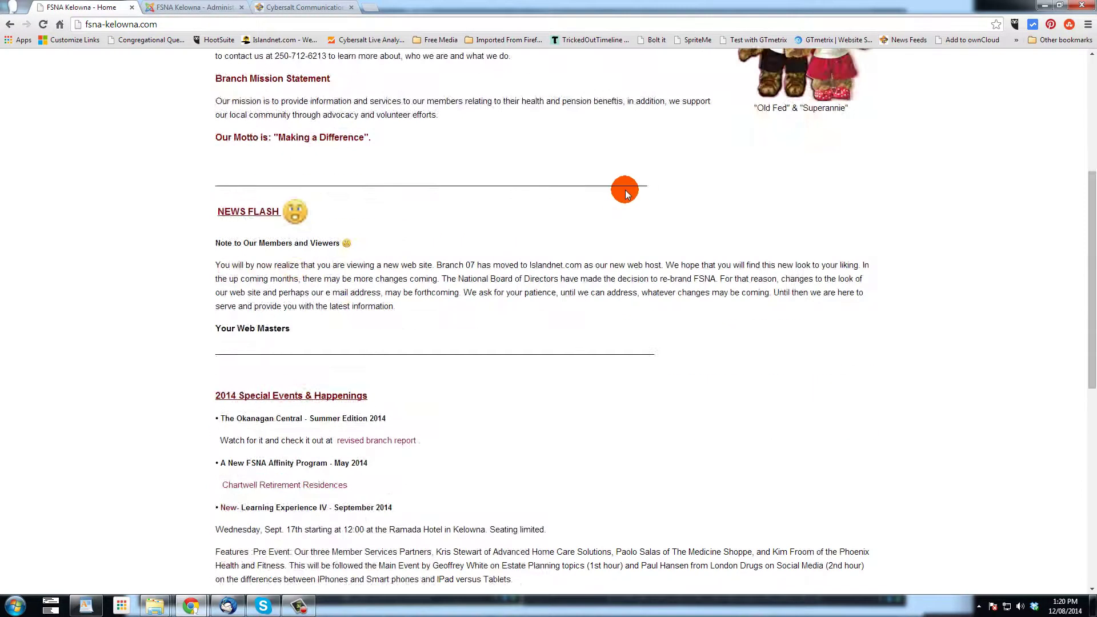
scroll(634, 189, "up", 3)
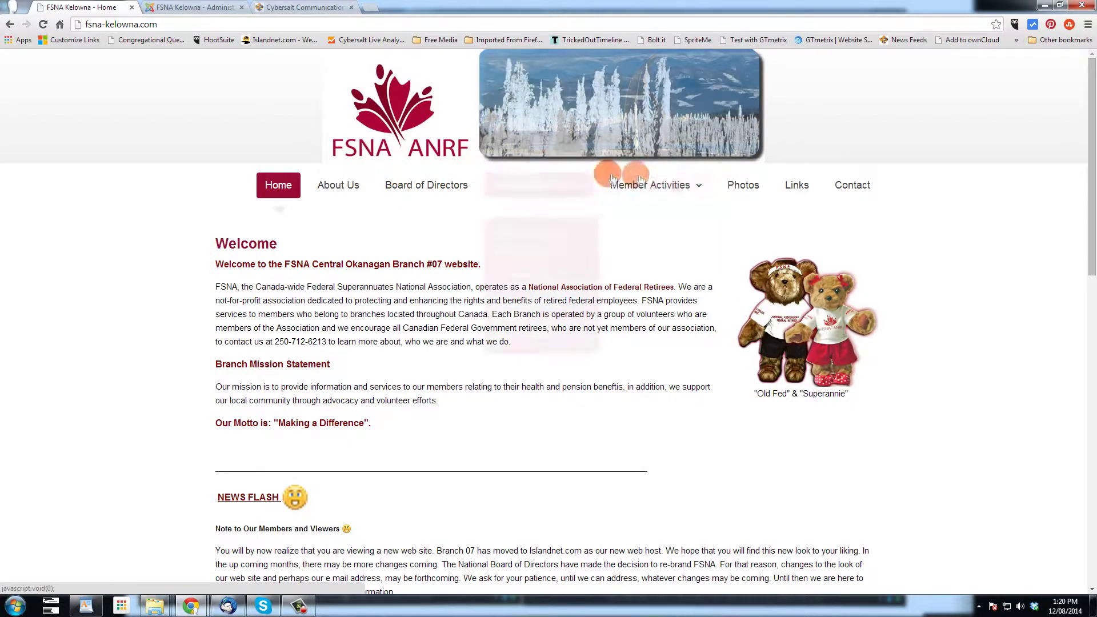
left_click(630, 238)
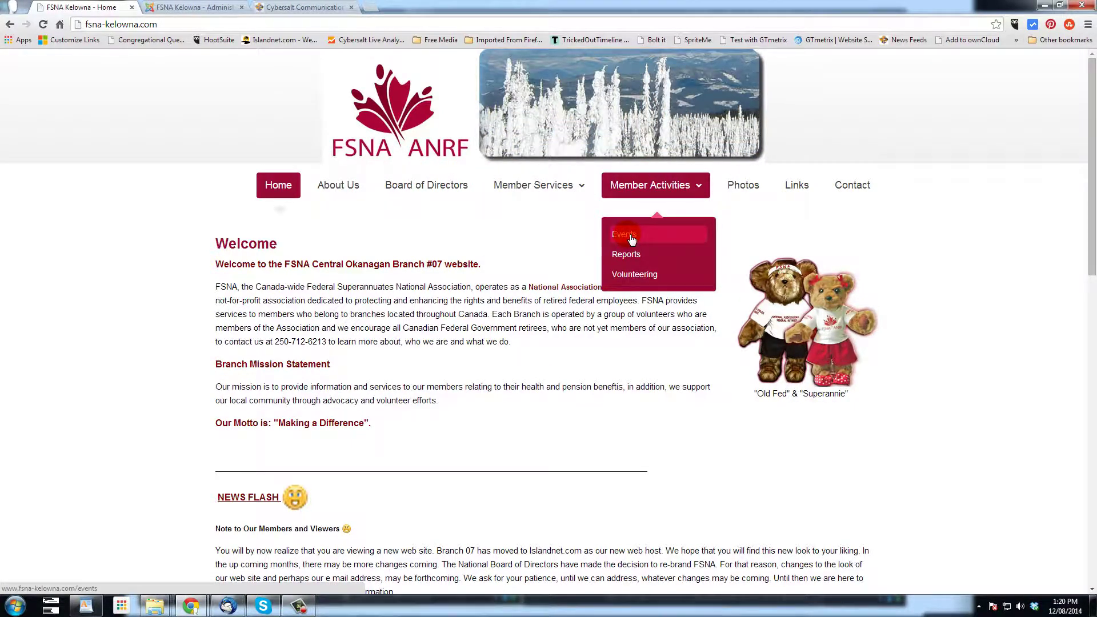
Reach the Events page through the Member Activities menu, then return to Home
left_click(632, 191)
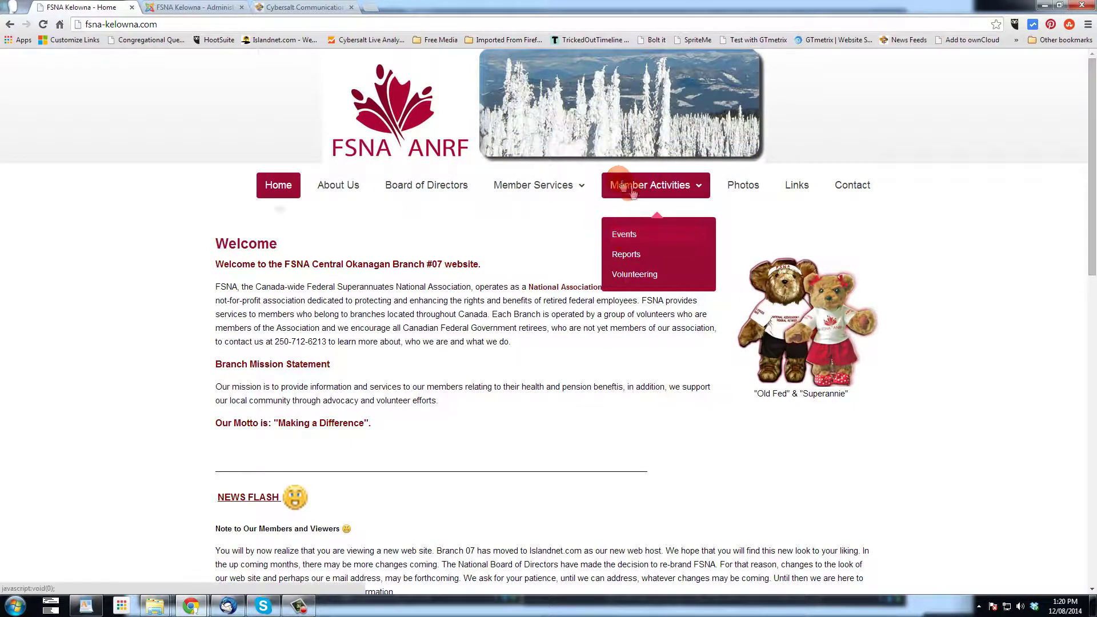
left_click(420, 214)
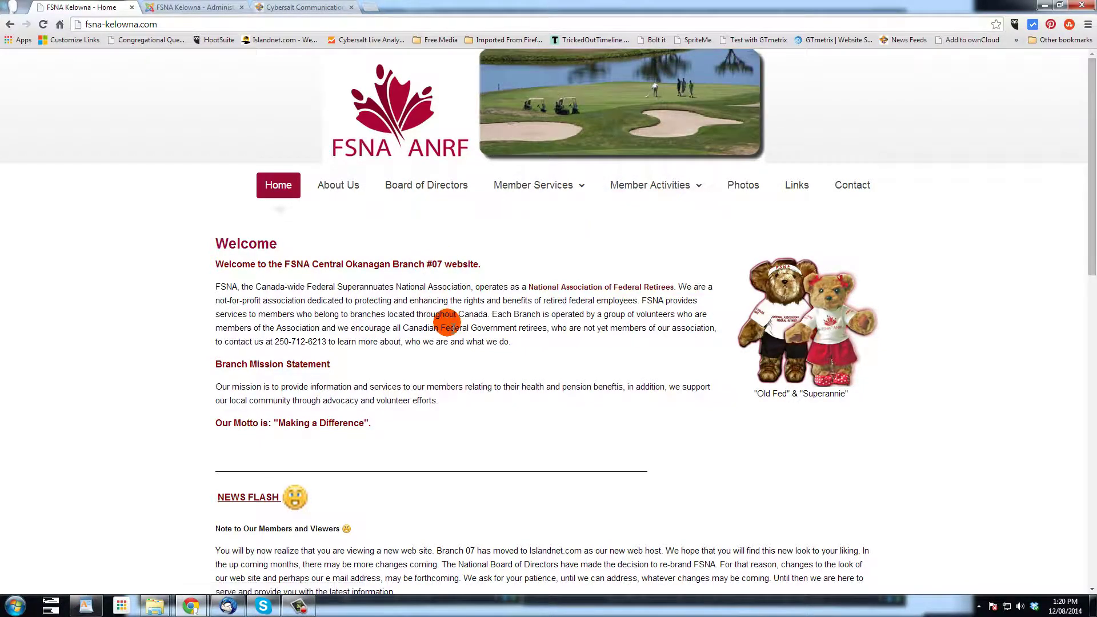
left_click(656, 197)
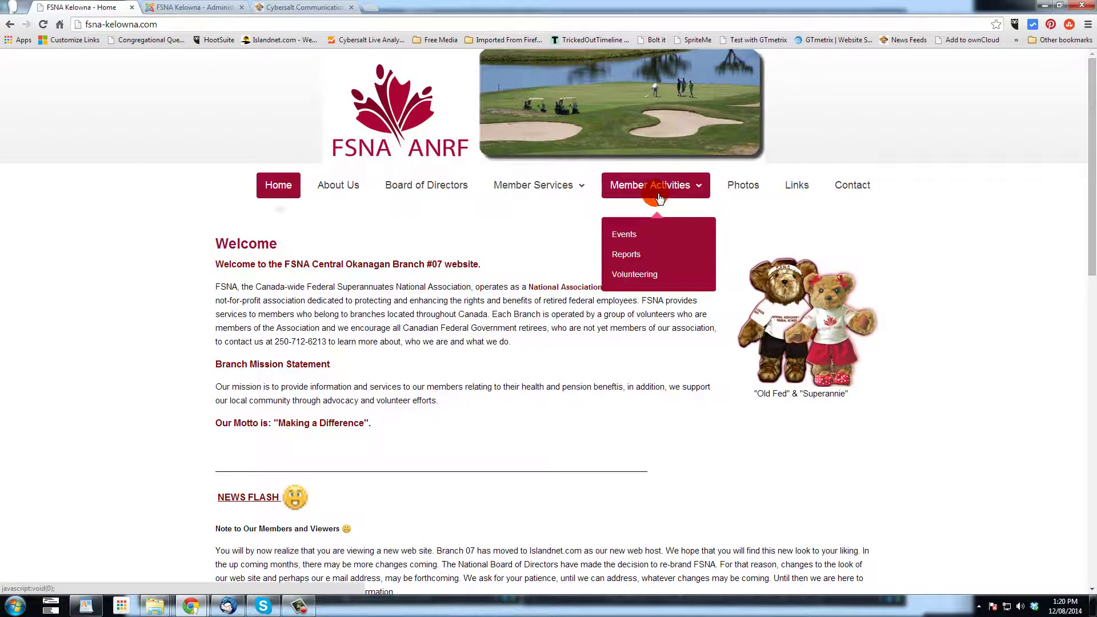
left_click(626, 236)
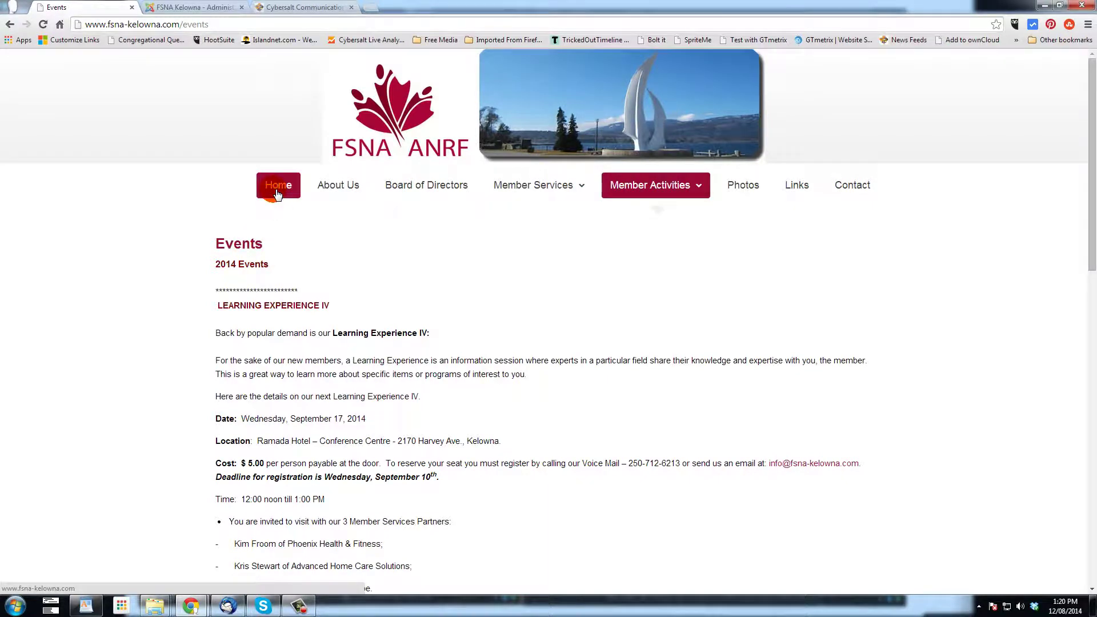
left_click(9, 24)
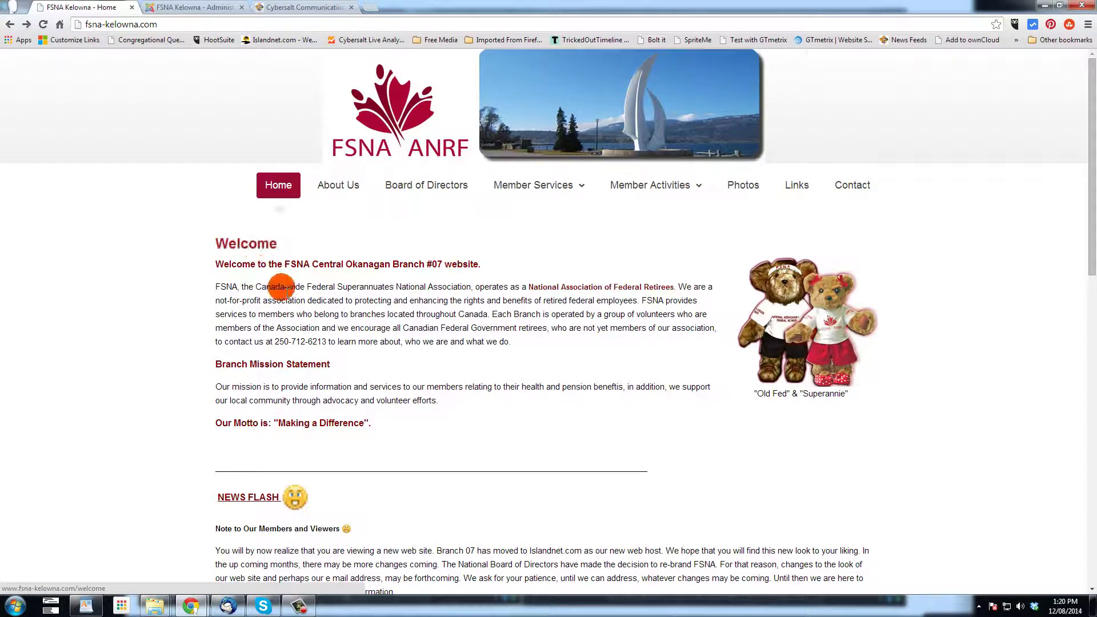
In the admin Article Manager, list 100 articles per page and search for 'wel'
left_click(181, 10)
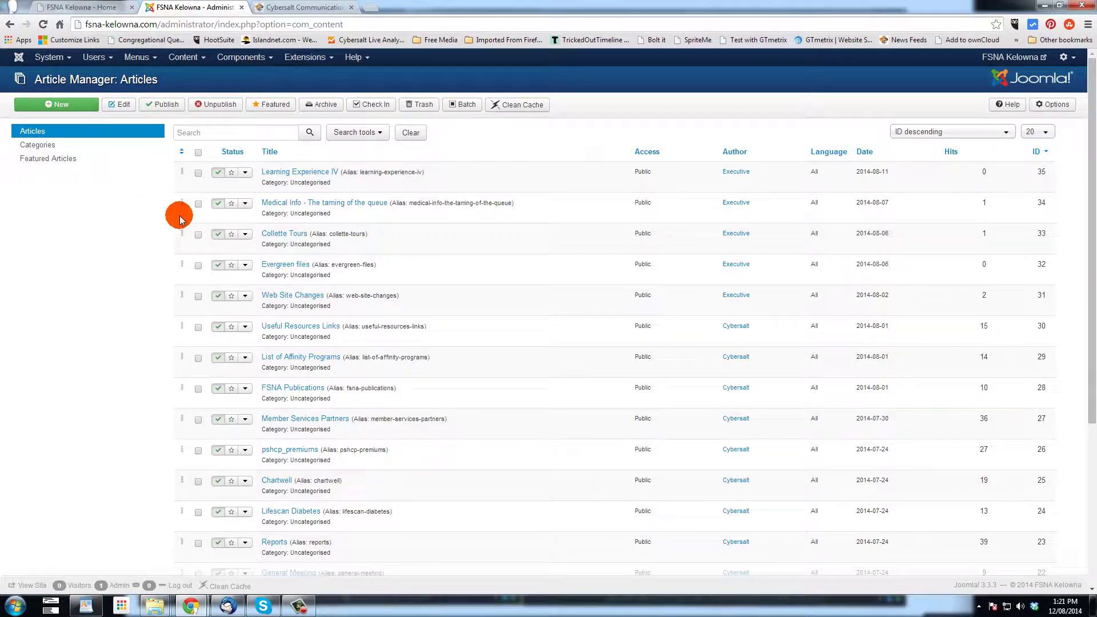
scroll(343, 223, "down", 2)
scroll(343, 223, "down", 1)
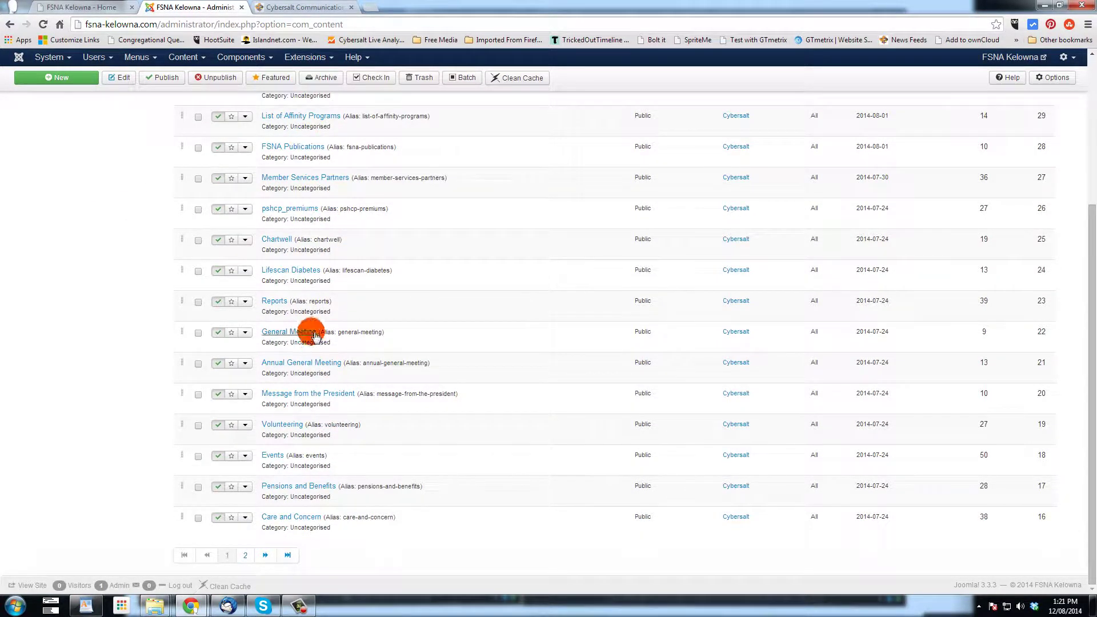
left_click(229, 558)
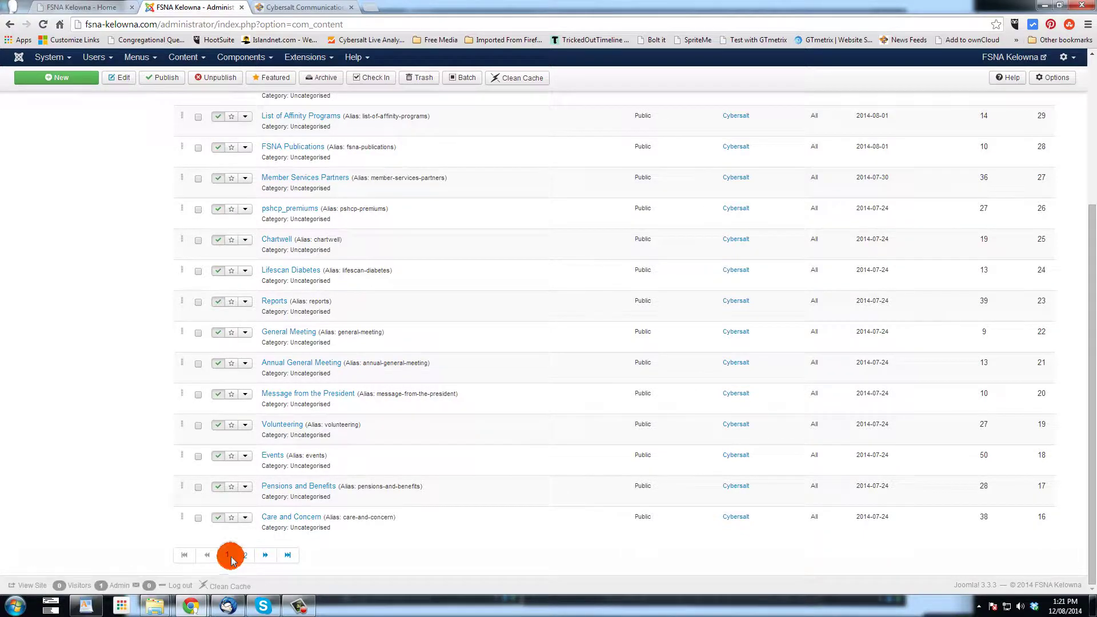
scroll(296, 336, "down", 3)
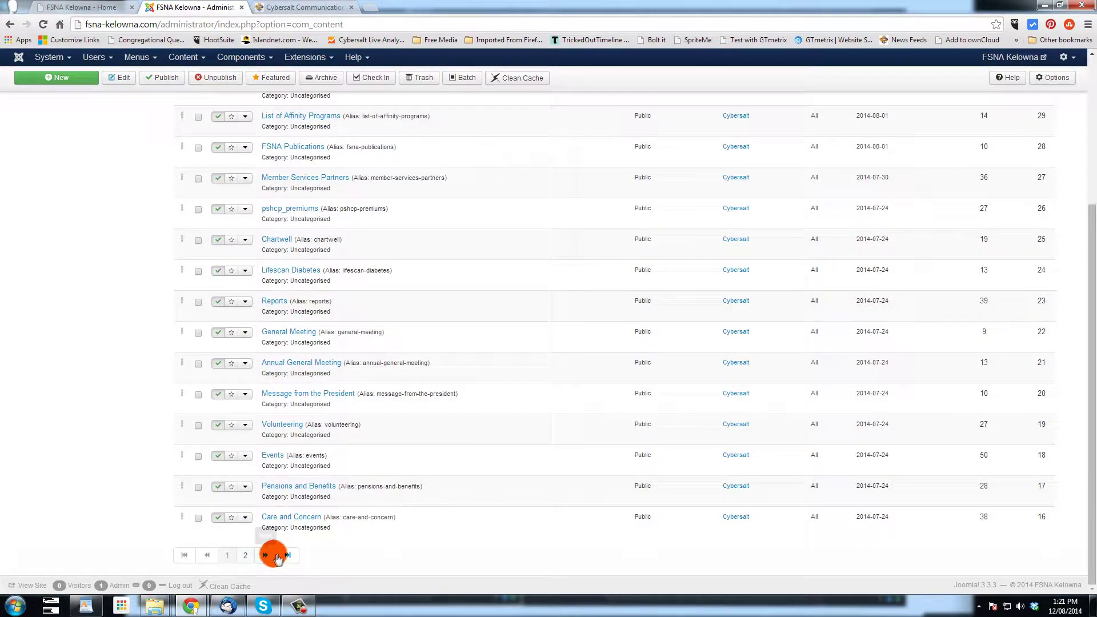
scroll(625, 308, "up", 3)
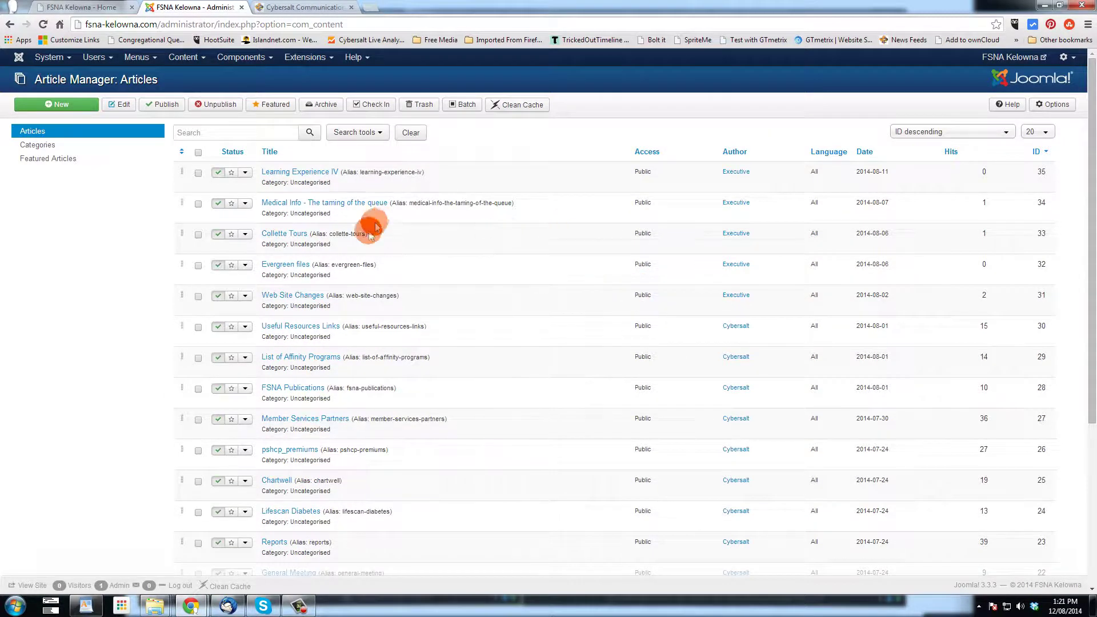
left_click(1044, 132)
left_click(1042, 244)
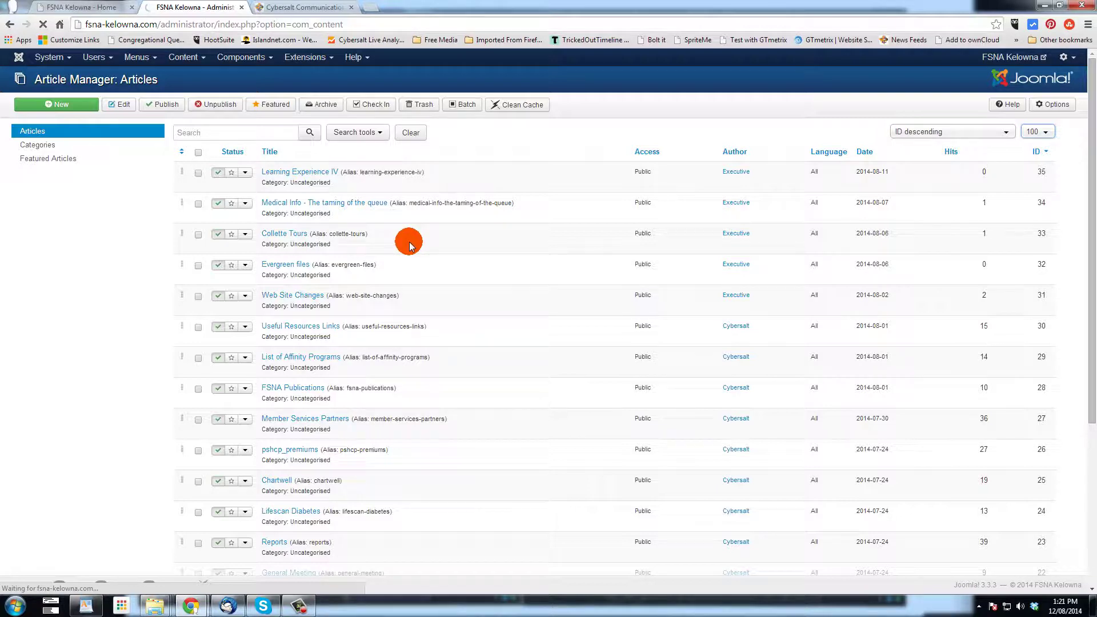
scroll(408, 244, "down", 5)
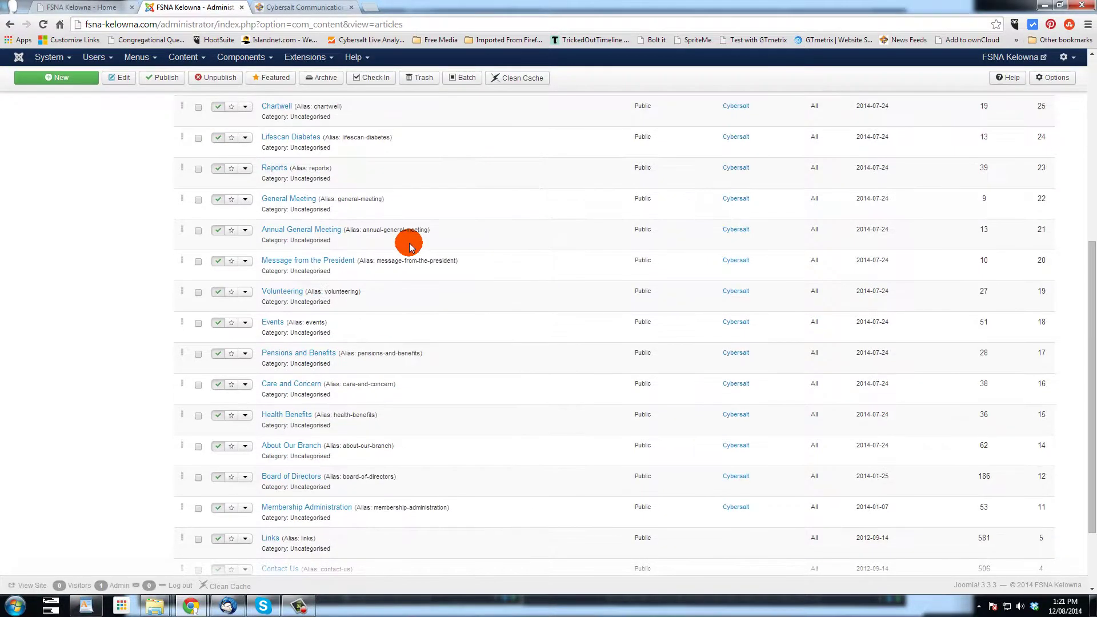
scroll(409, 244, "down", 1)
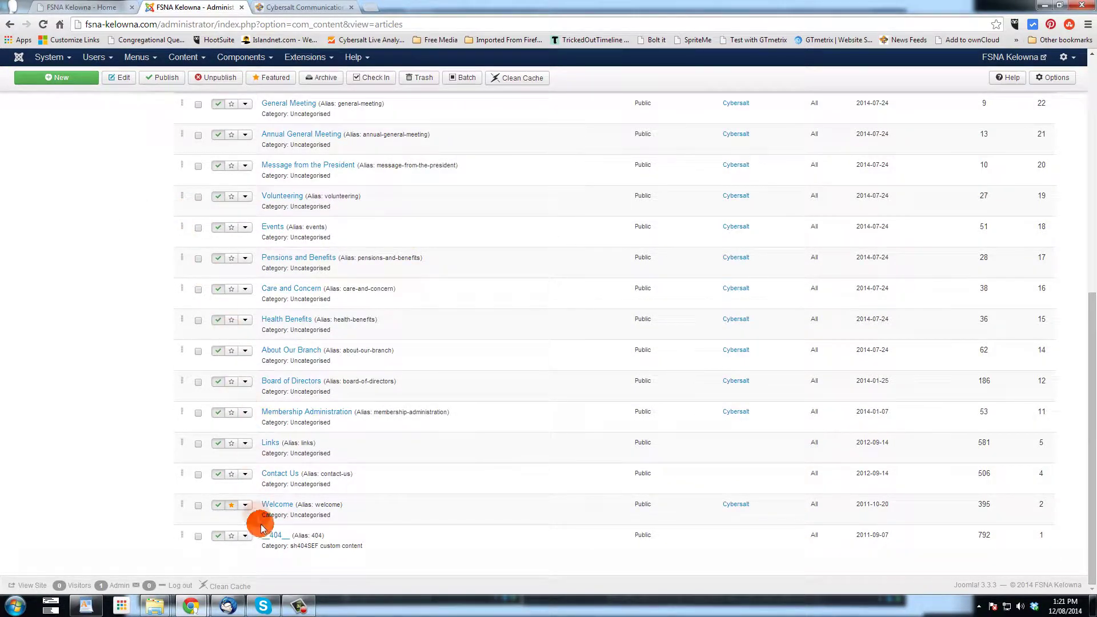
scroll(308, 472, "up", 6)
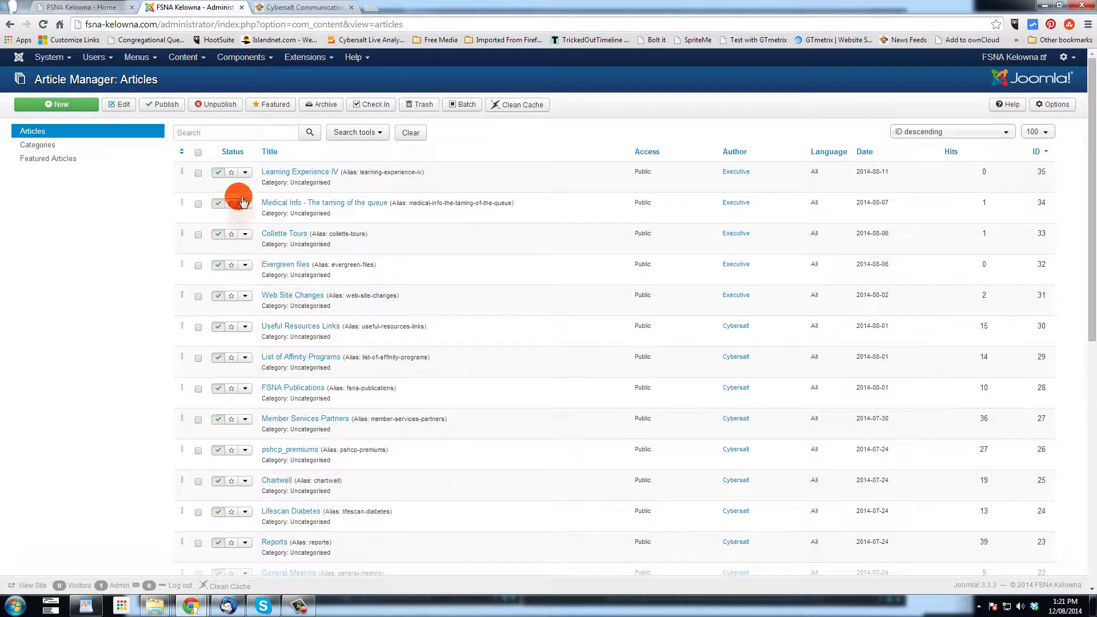
left_click(238, 134)
type("wel")
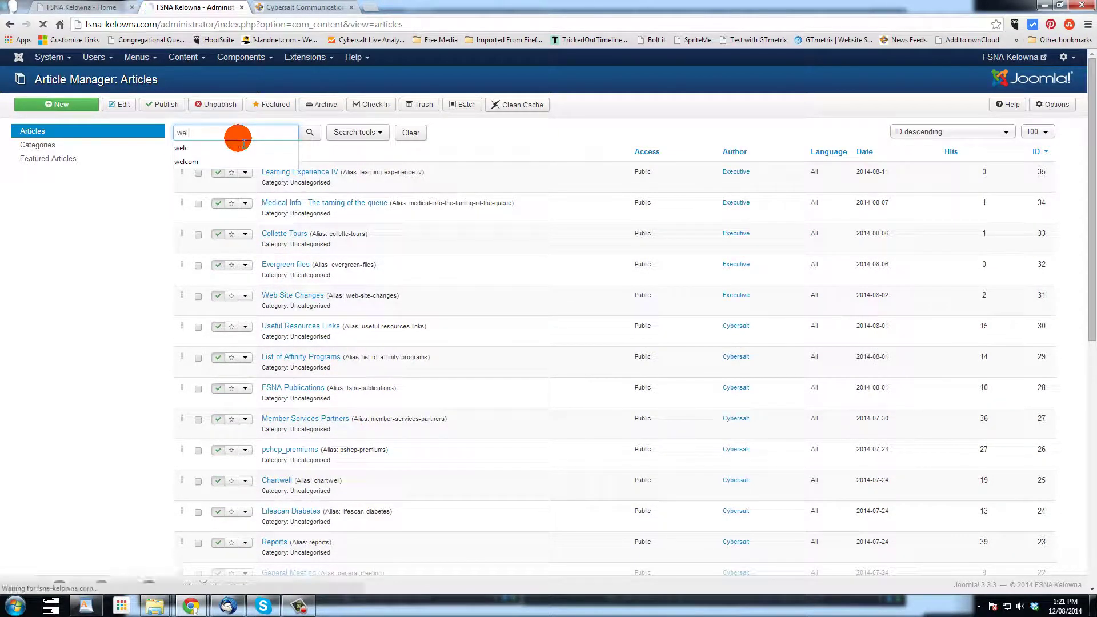
key("Return")
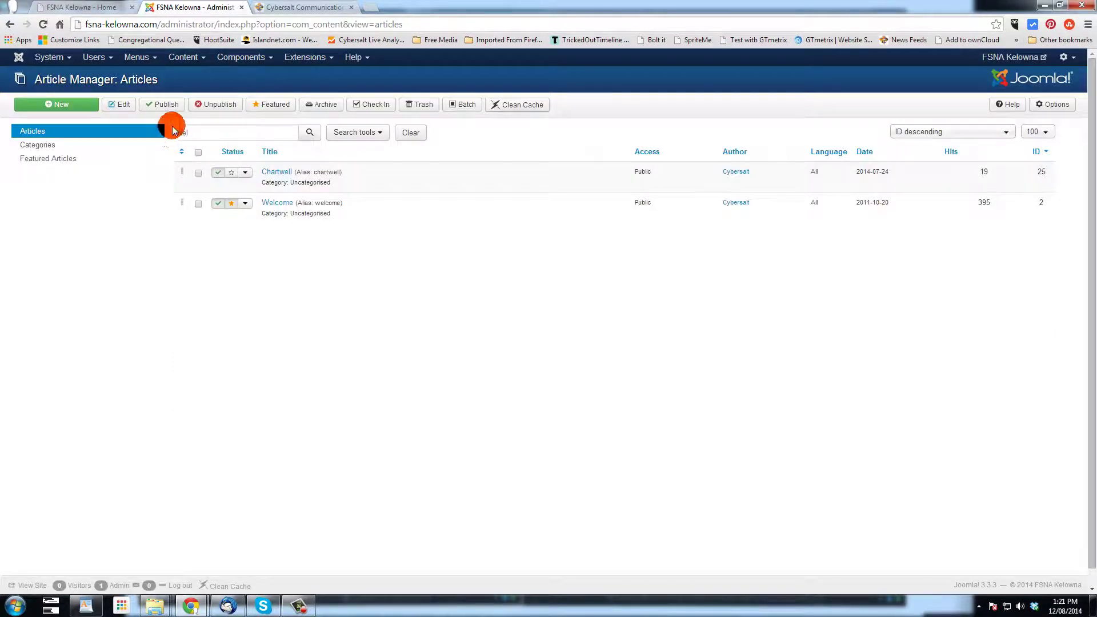
Edit the Welcome article, select 'Go to the Events page', and start a link on it
left_click(280, 207)
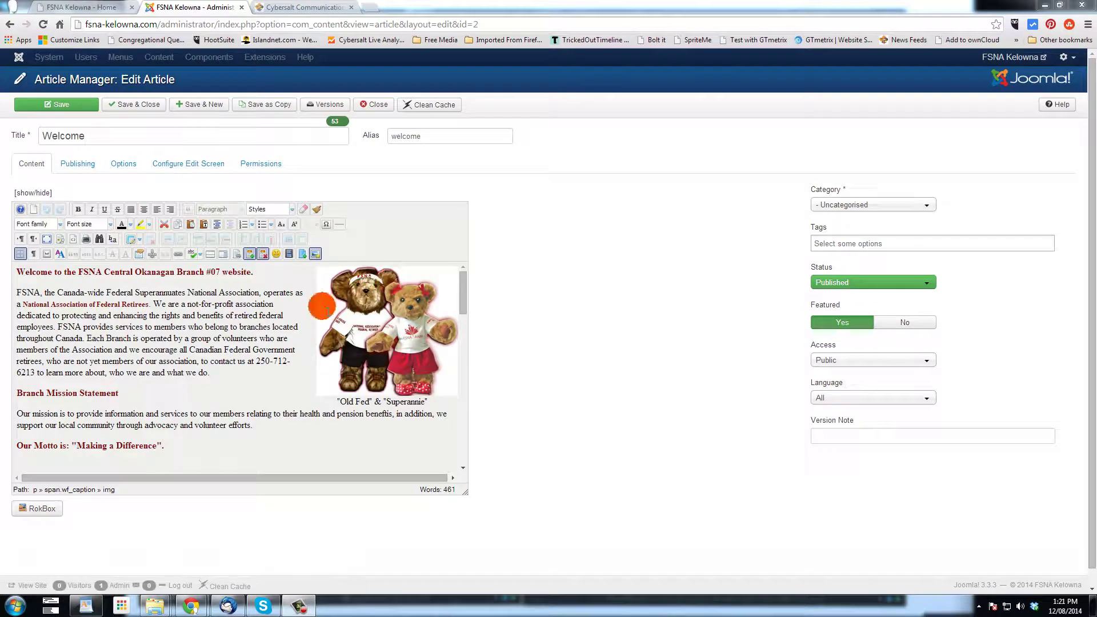
scroll(283, 333, "down", 3)
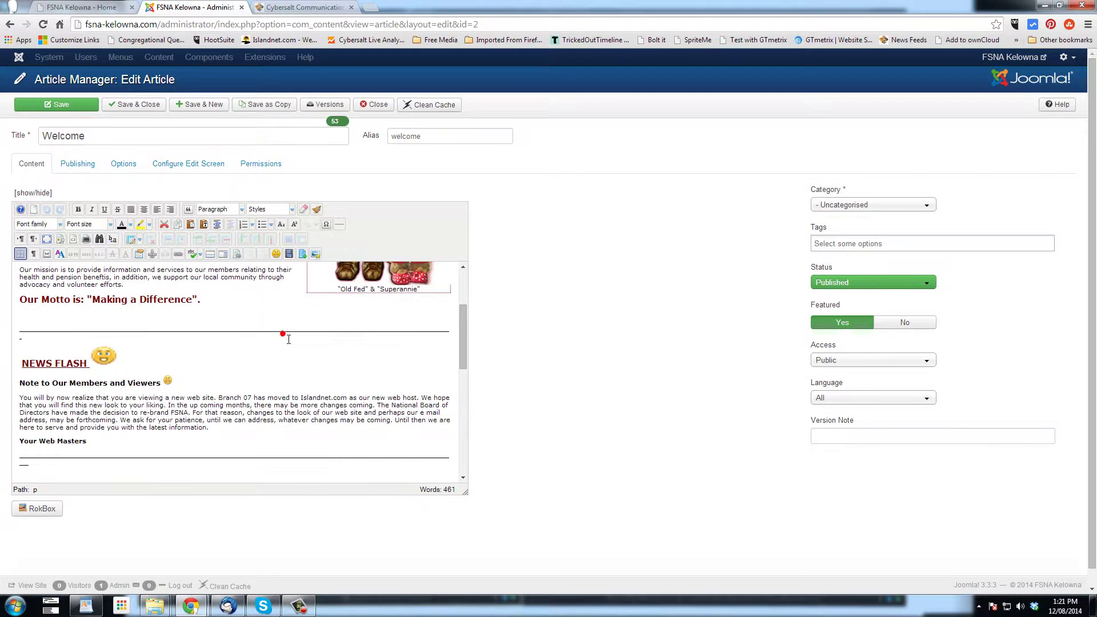
scroll(282, 333, "down", 3)
scroll(283, 335, "down", 3)
scroll(285, 339, "down", 2)
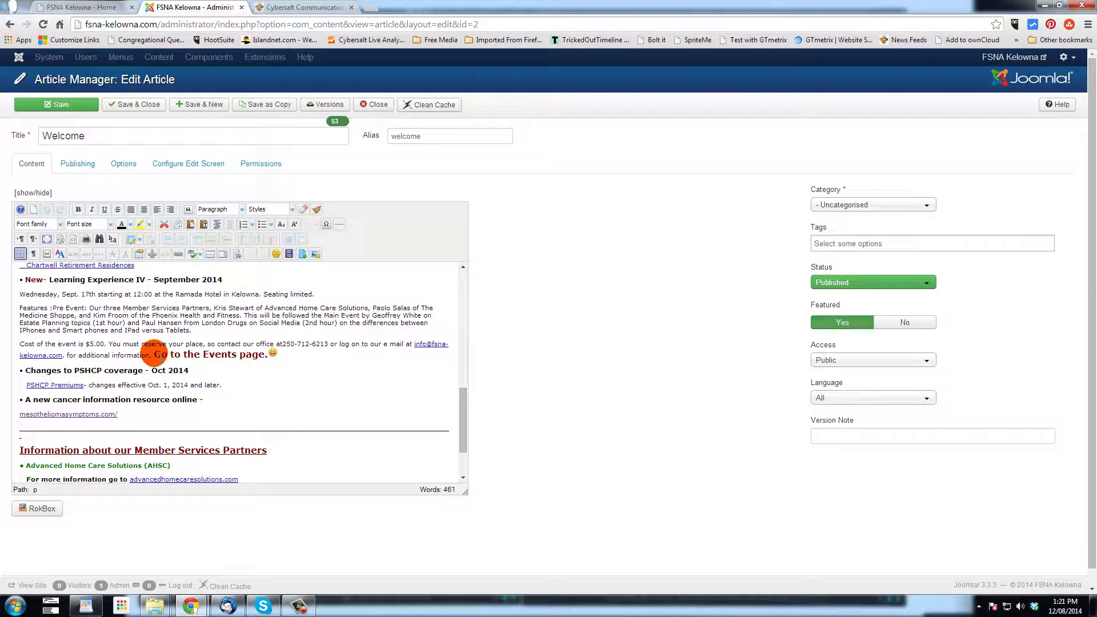
left_click_drag(168, 360, 263, 354)
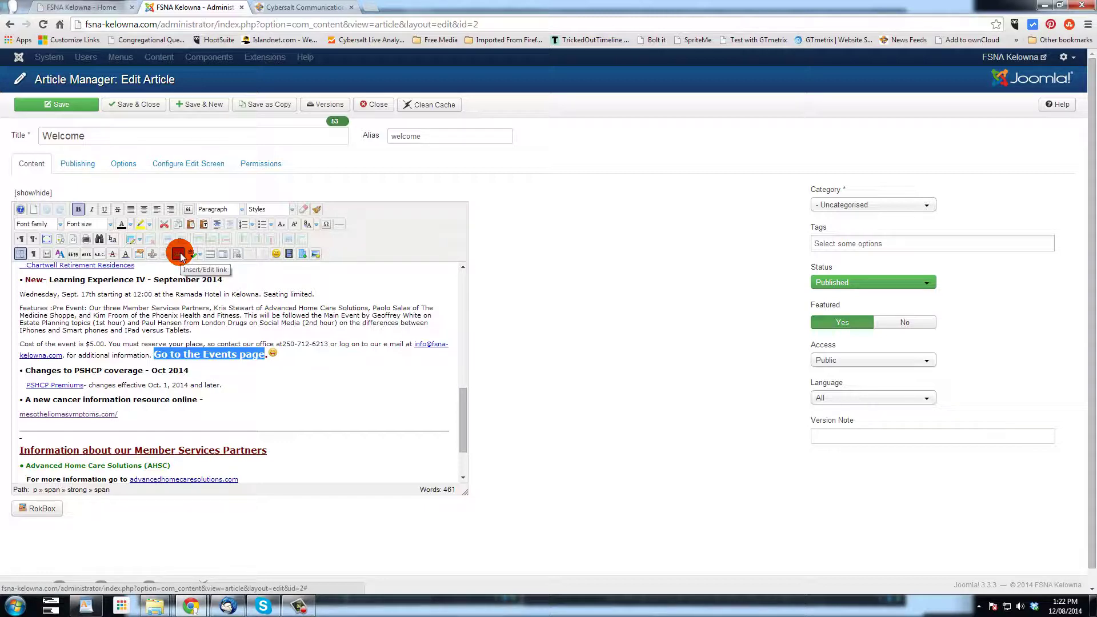
left_click(181, 255)
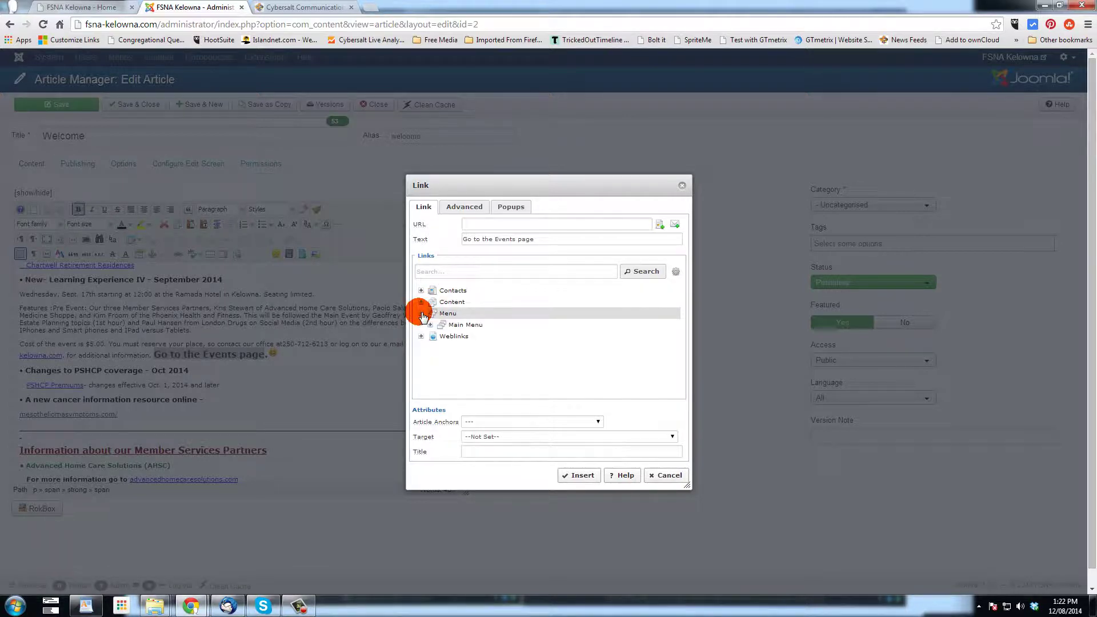
Set the link URL to the Main Menu > Member Activities > Events menu item
left_click(430, 326)
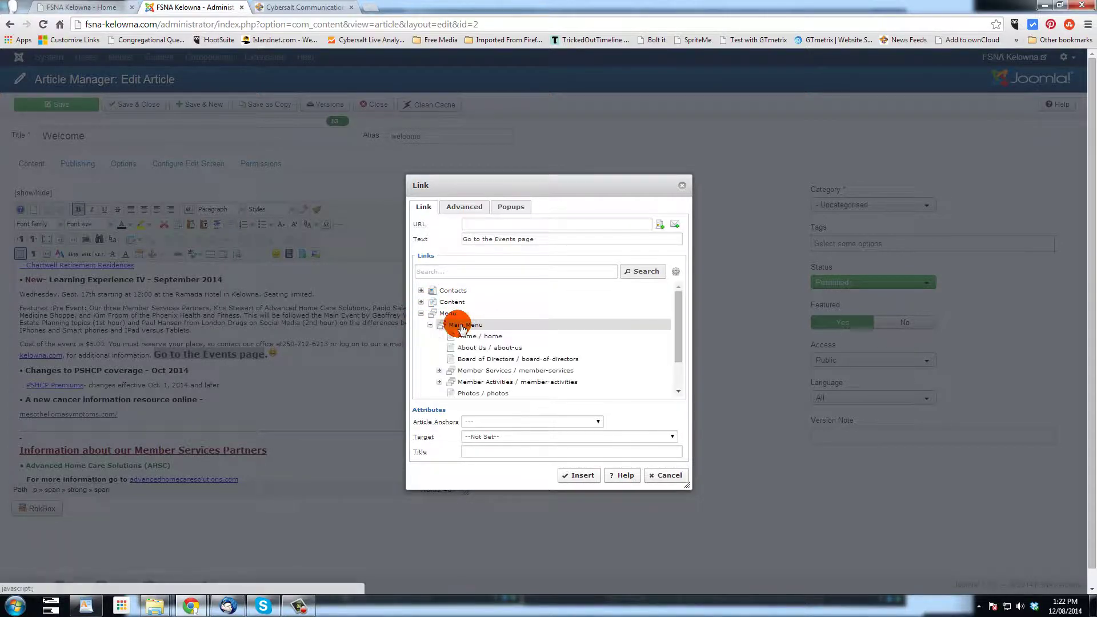
scroll(504, 327, "down", 1)
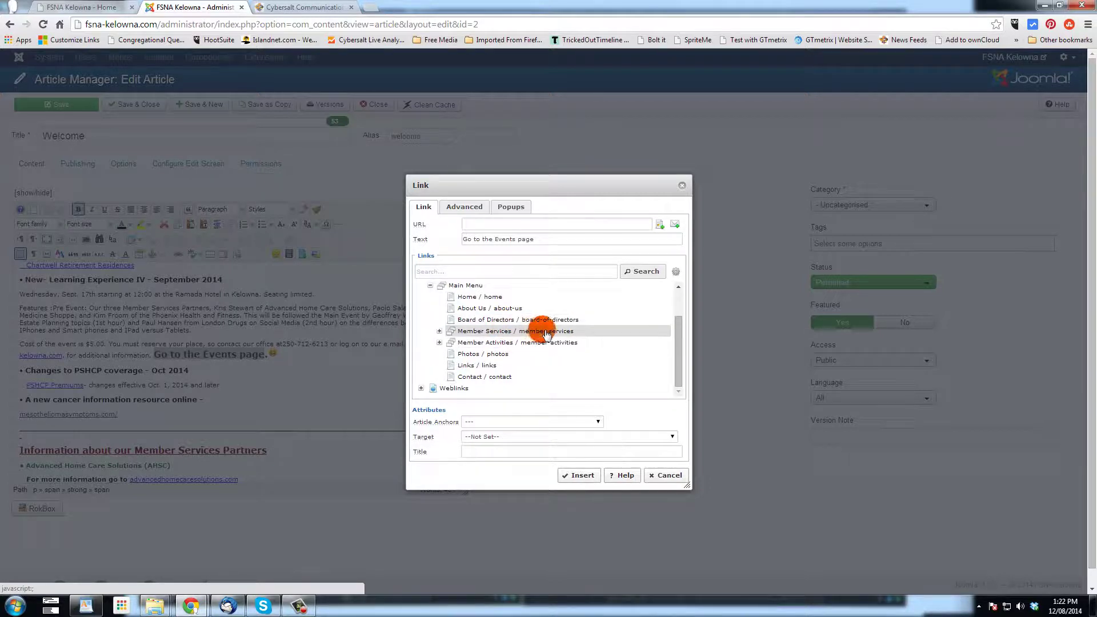
left_click(440, 346)
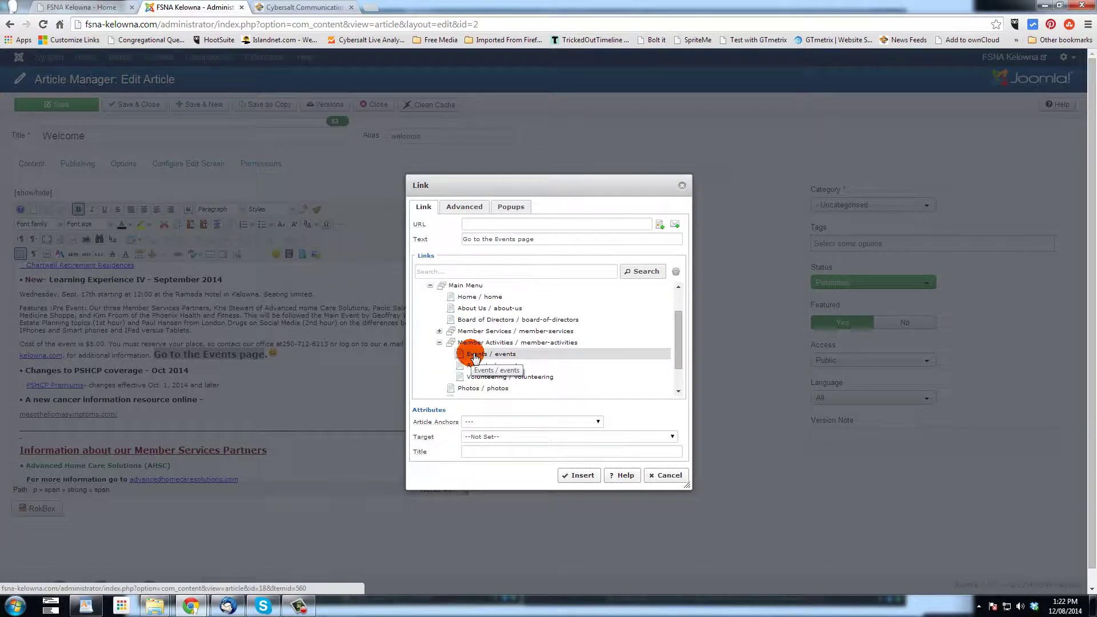
left_click(473, 356)
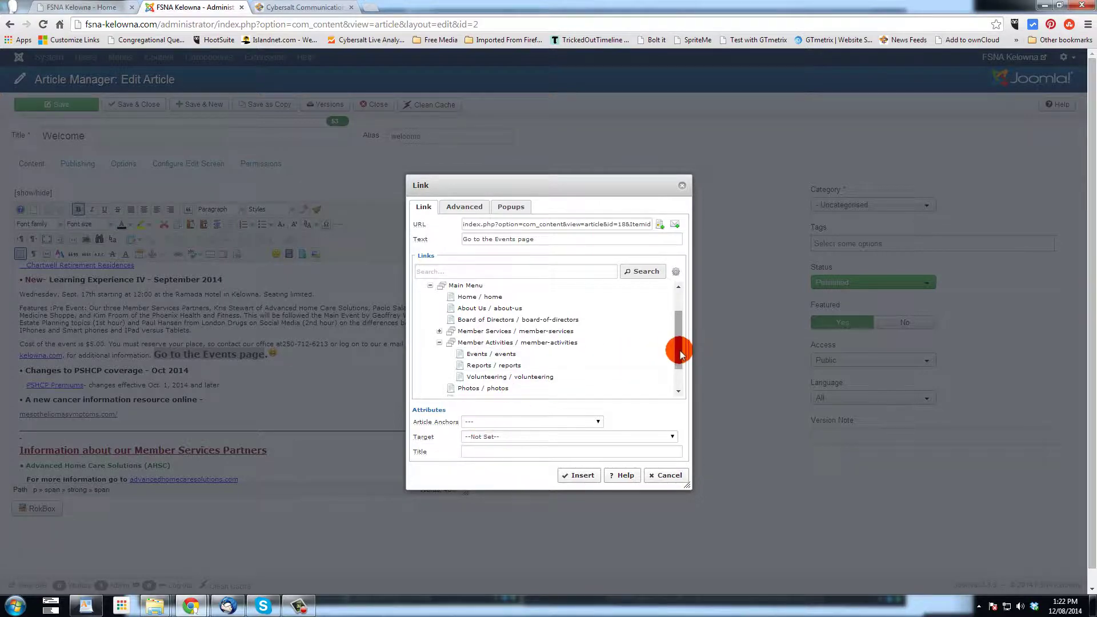
scroll(673, 339, "up", 2)
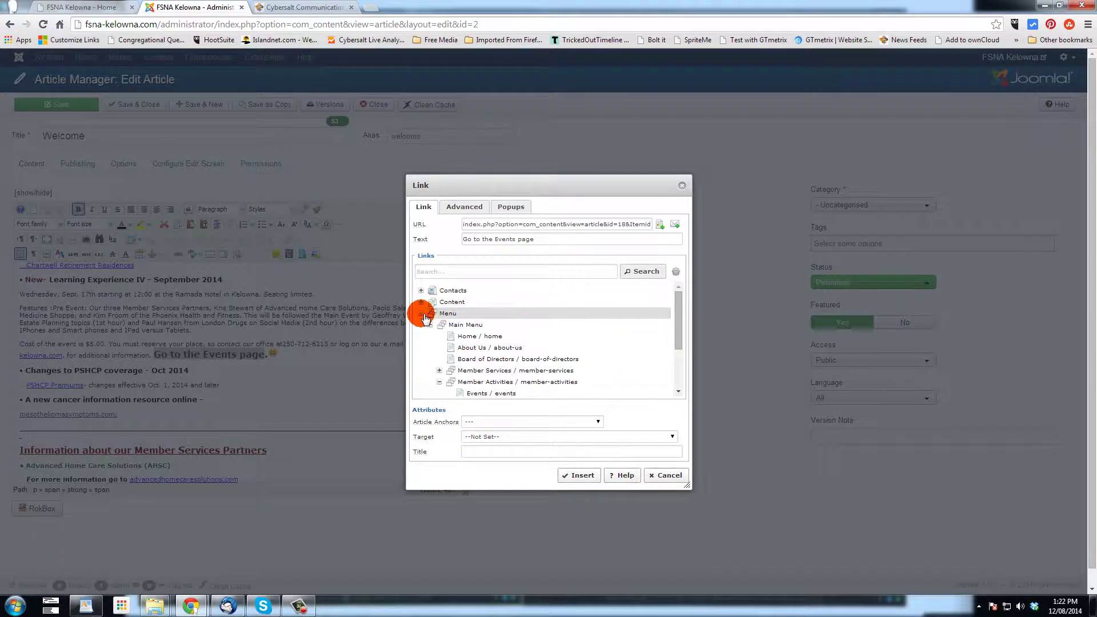
Replace the link URL with the Events article under Content > Uncategorised
left_click(426, 316)
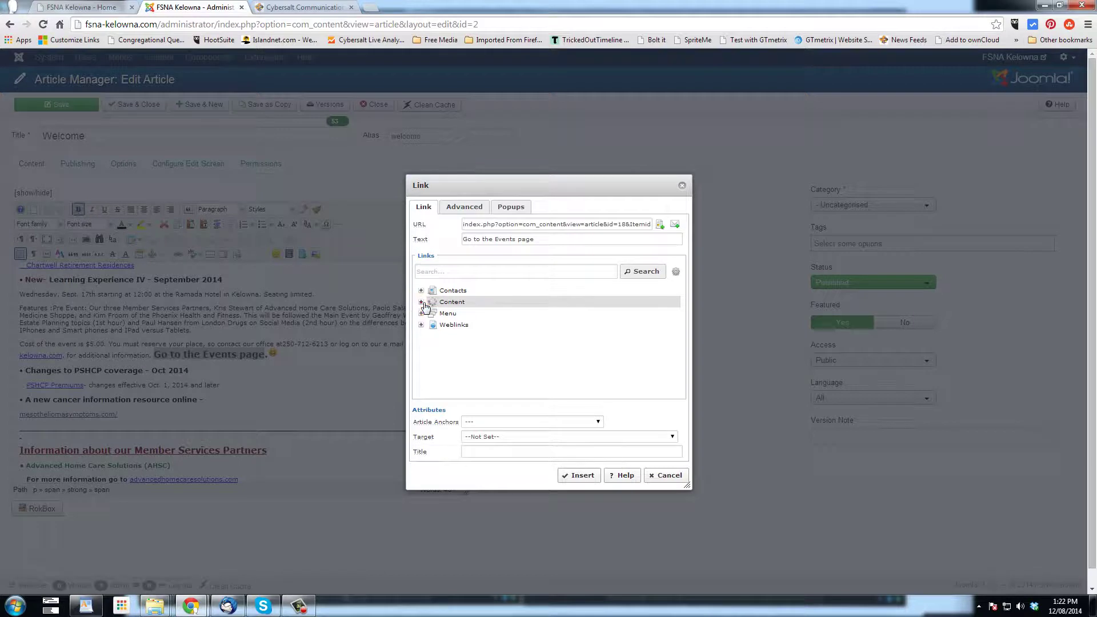
left_click(425, 306)
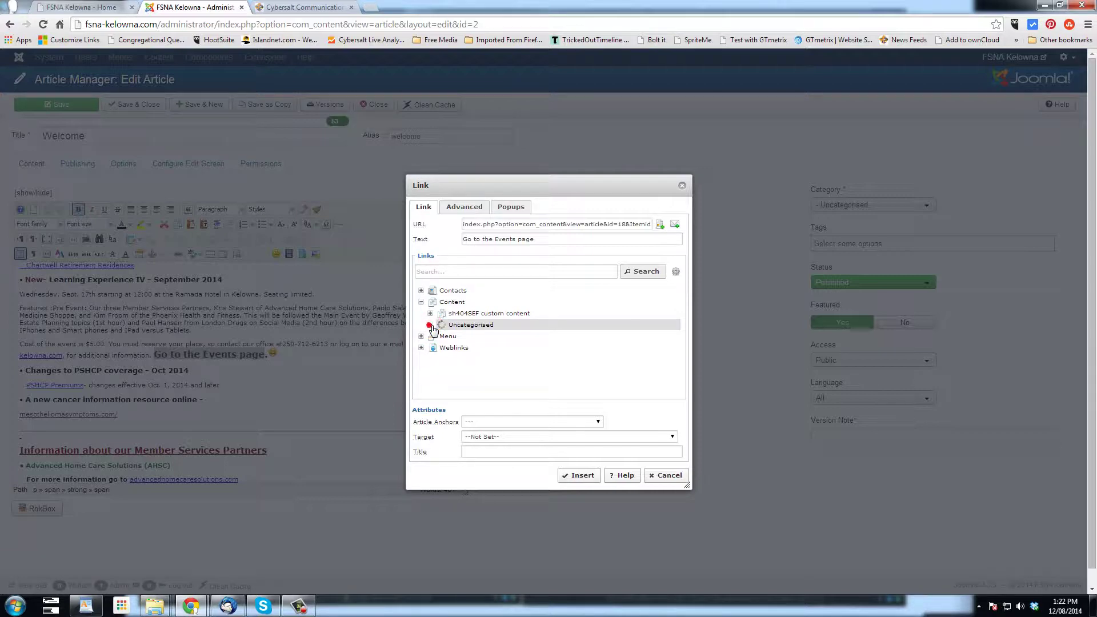
left_click(432, 328)
scroll(464, 338, "down", 2)
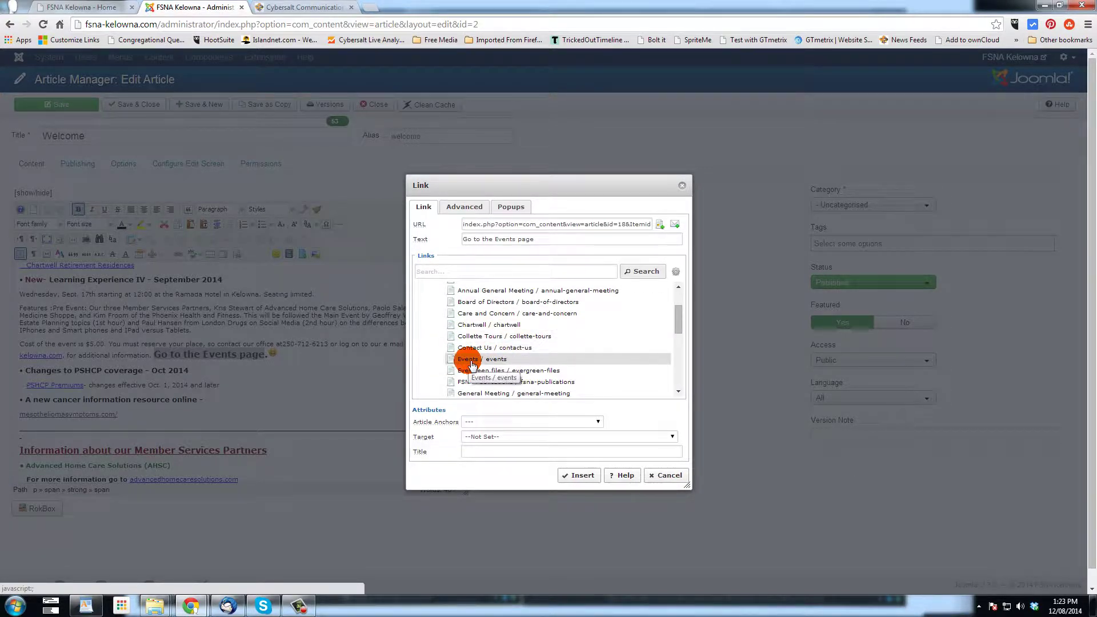
left_click(471, 363)
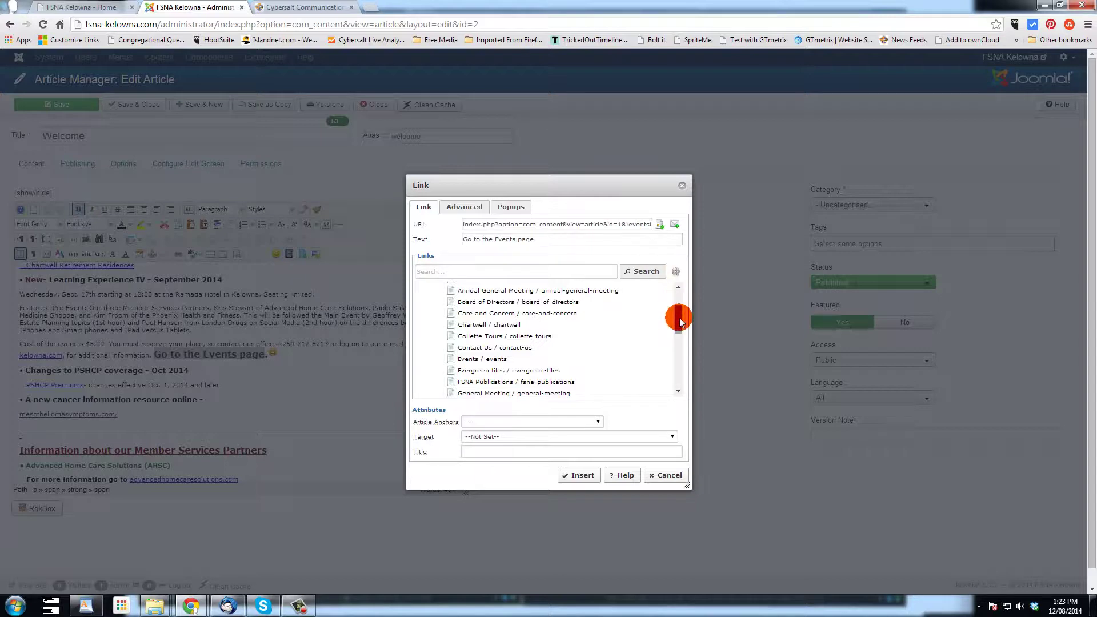
scroll(679, 318, "up", 2)
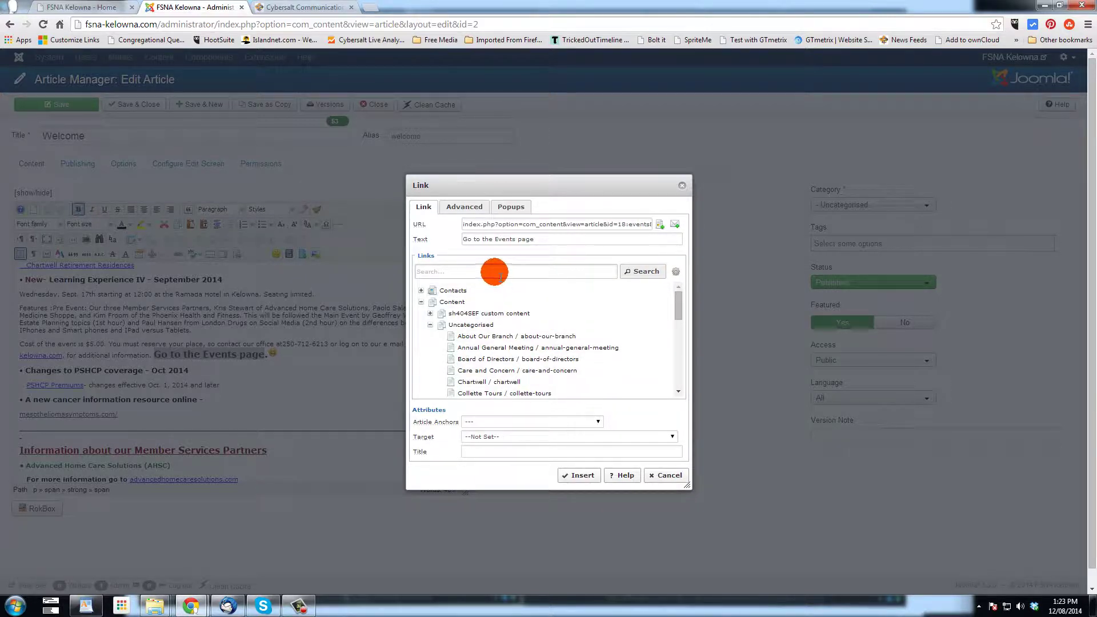
Search link targets for 'events', pick the Events result, and show the search options
left_click(498, 274)
type("events")
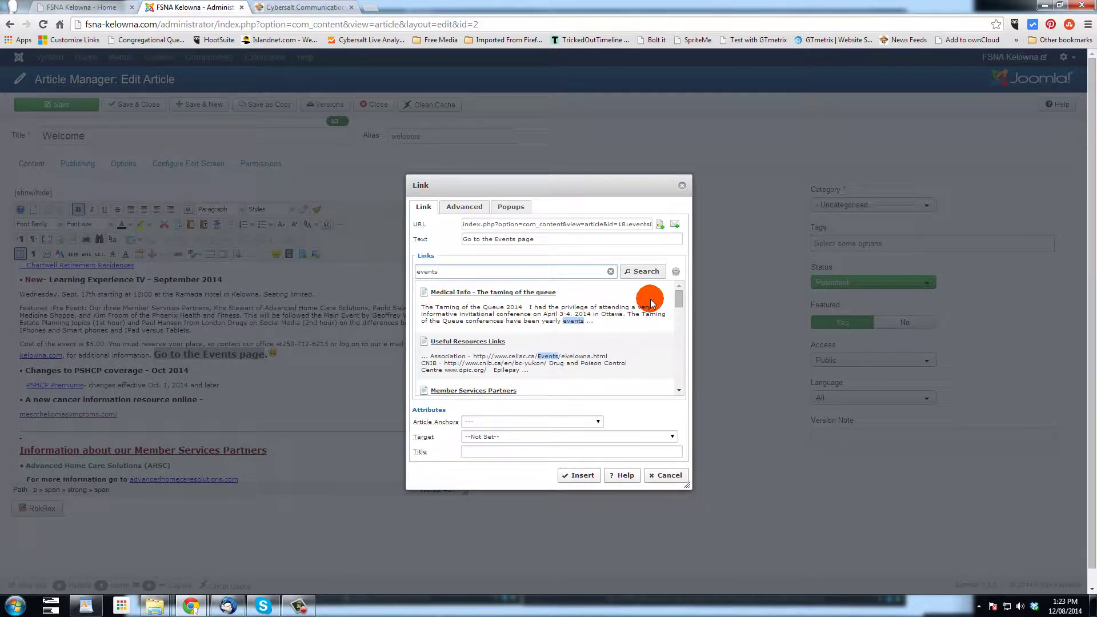
left_click_drag(677, 299, 678, 343)
left_click(442, 330)
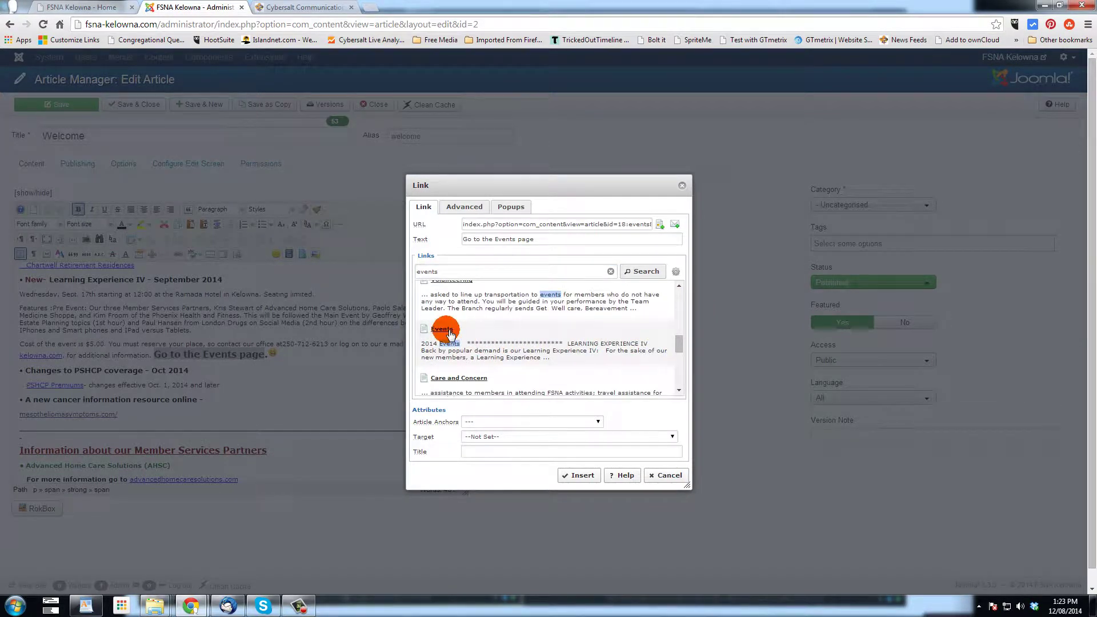
left_click(442, 333)
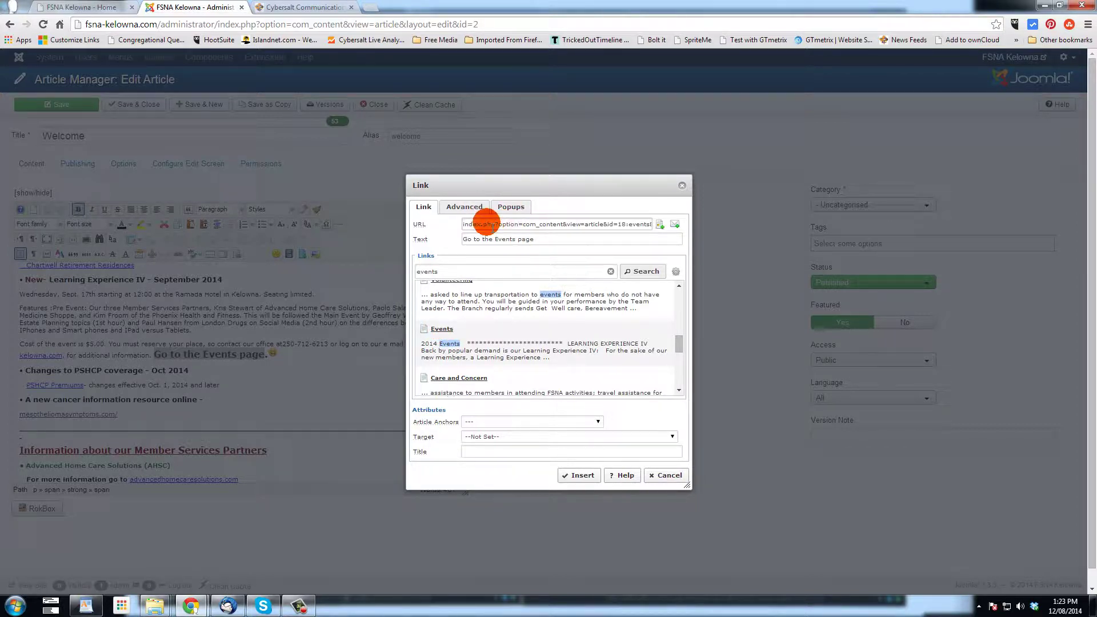
left_click(677, 271)
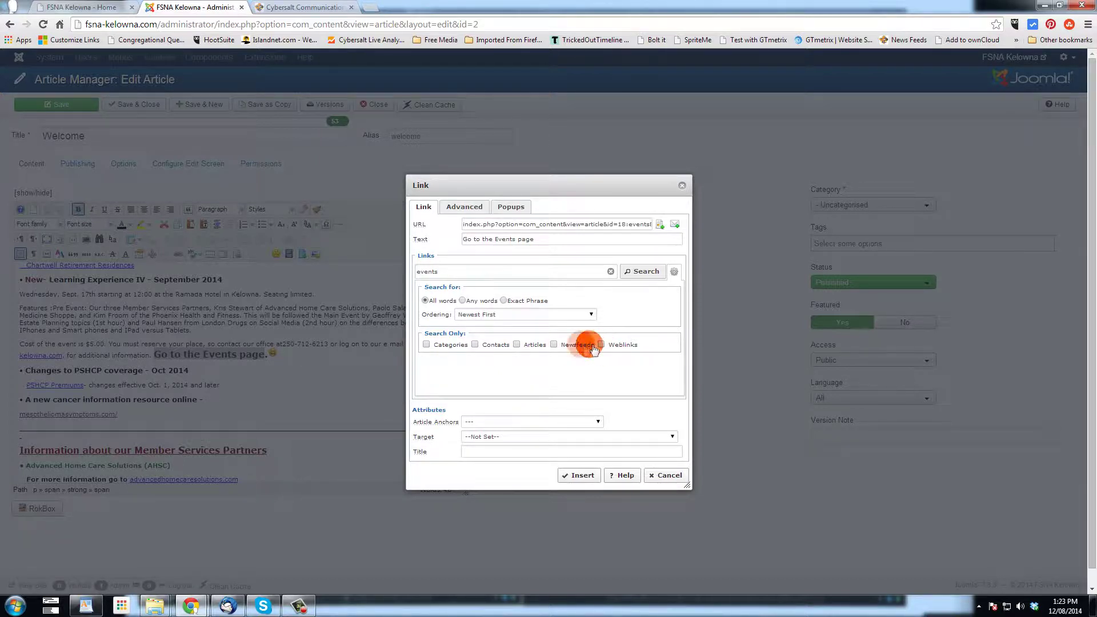
Rerun the 'events' search, then cancel the link dialog without inserting anything
left_click(644, 272)
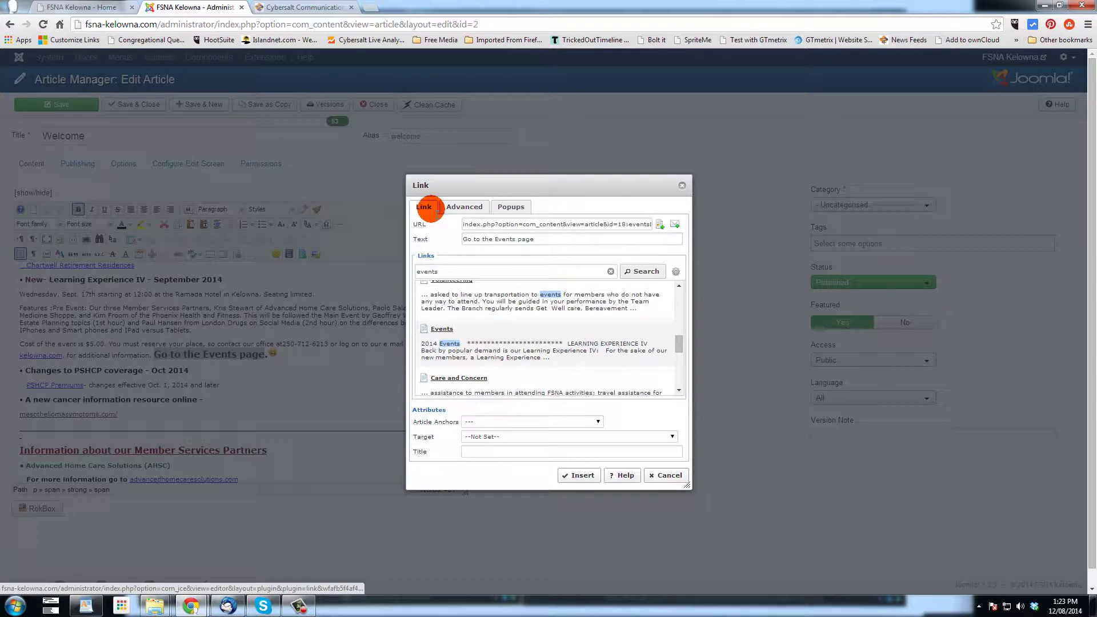
left_click(666, 474)
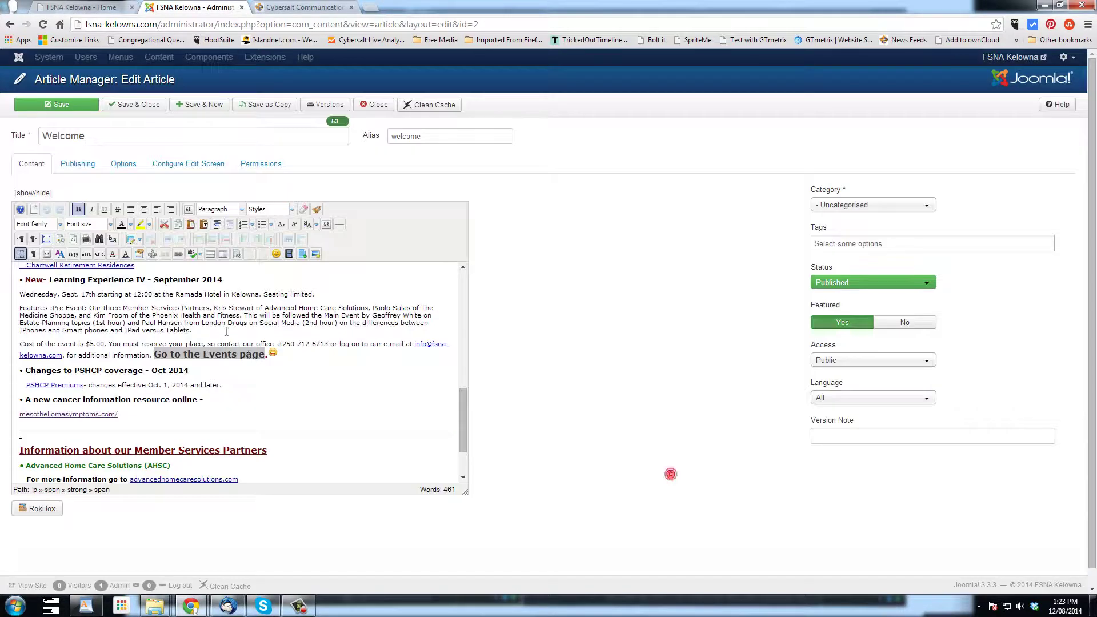
Reopen the link dialog, expand Contacts, and copy the cybersalt.org address from its tab
left_click(179, 257)
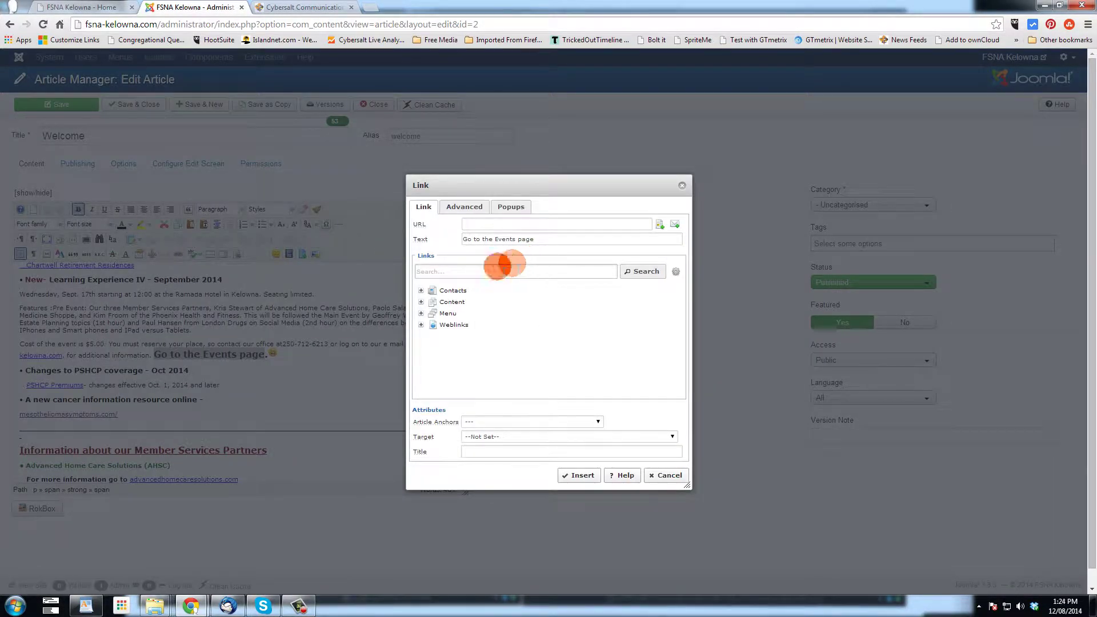
left_click(435, 291)
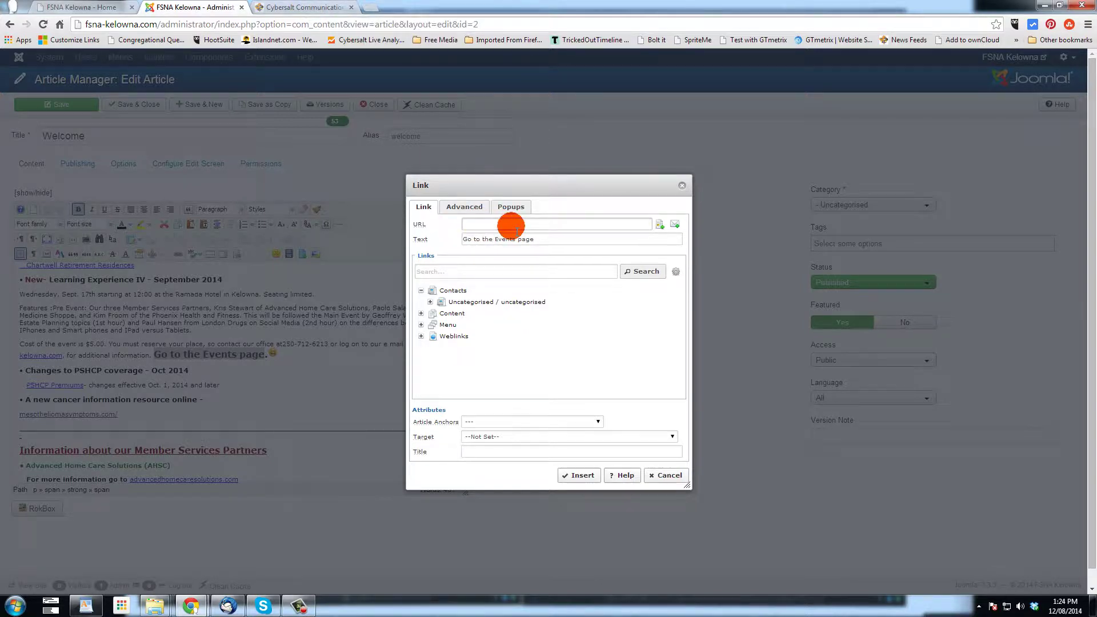
left_click(305, 7)
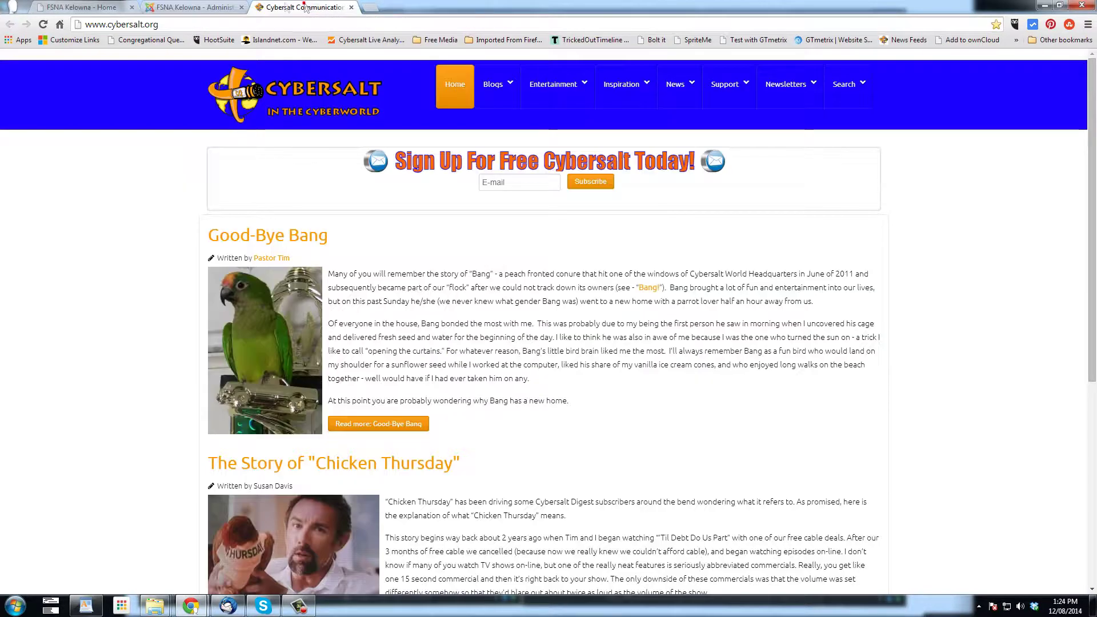
left_click(178, 27)
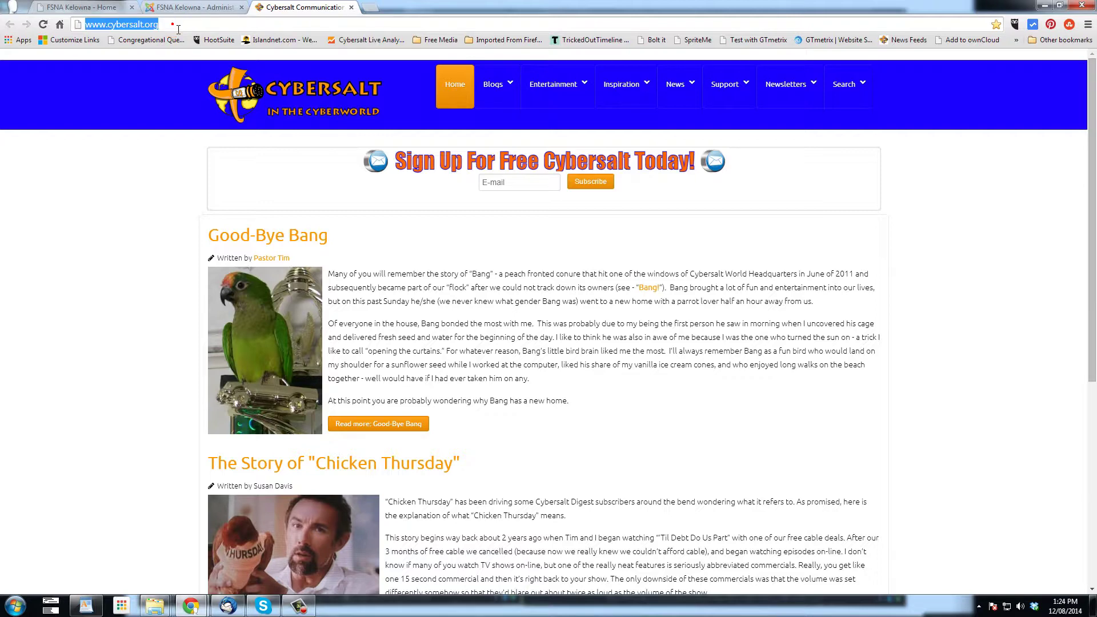
right_click(127, 24)
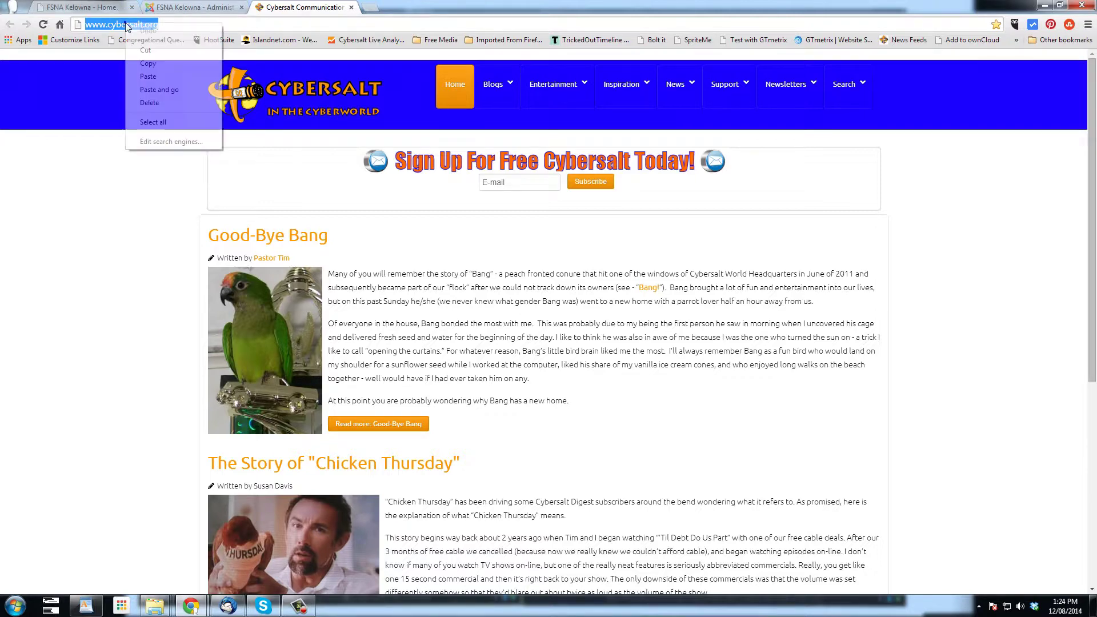
left_click(158, 65)
left_click(194, 7)
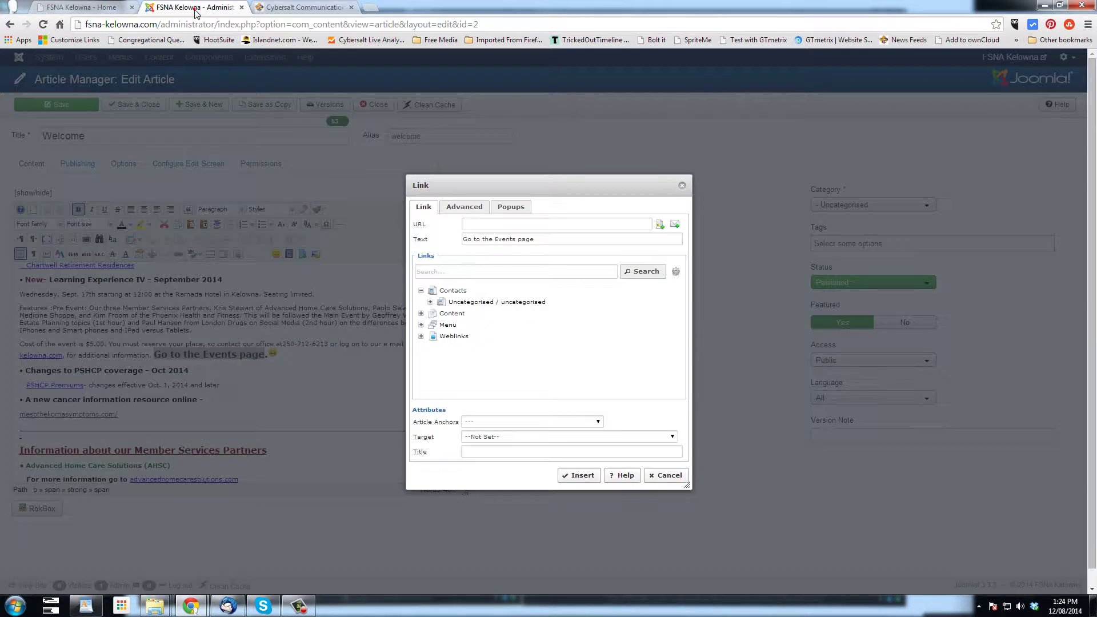
Clear the pasted cybersalt URL and insert a link to the uncategorised Events article
left_click(498, 224)
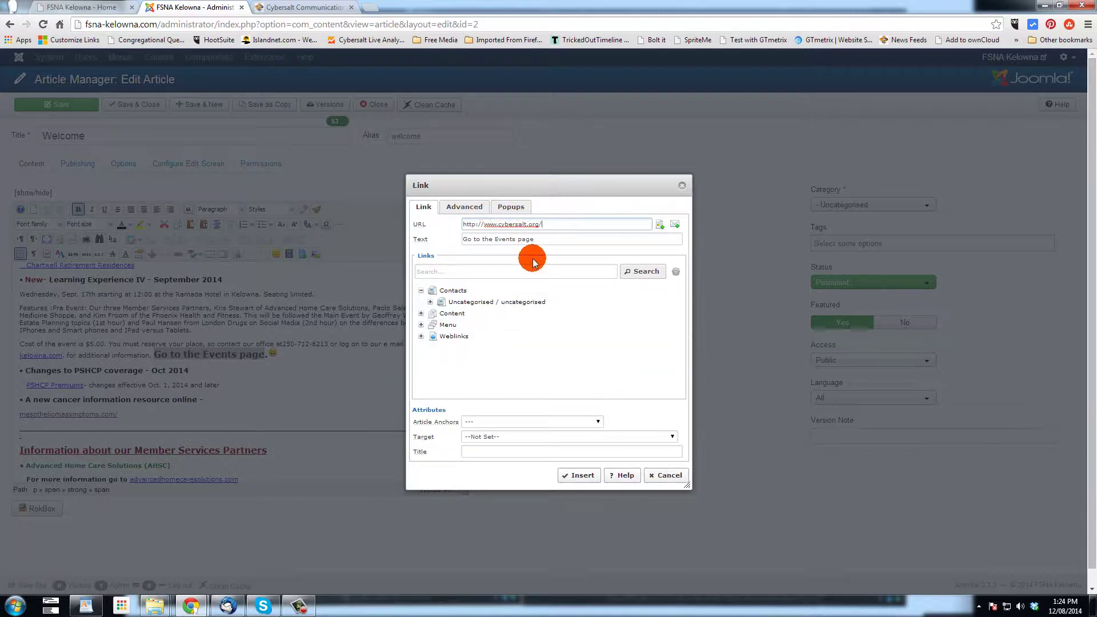
left_click_drag(573, 223, 448, 227)
key("BackSpace")
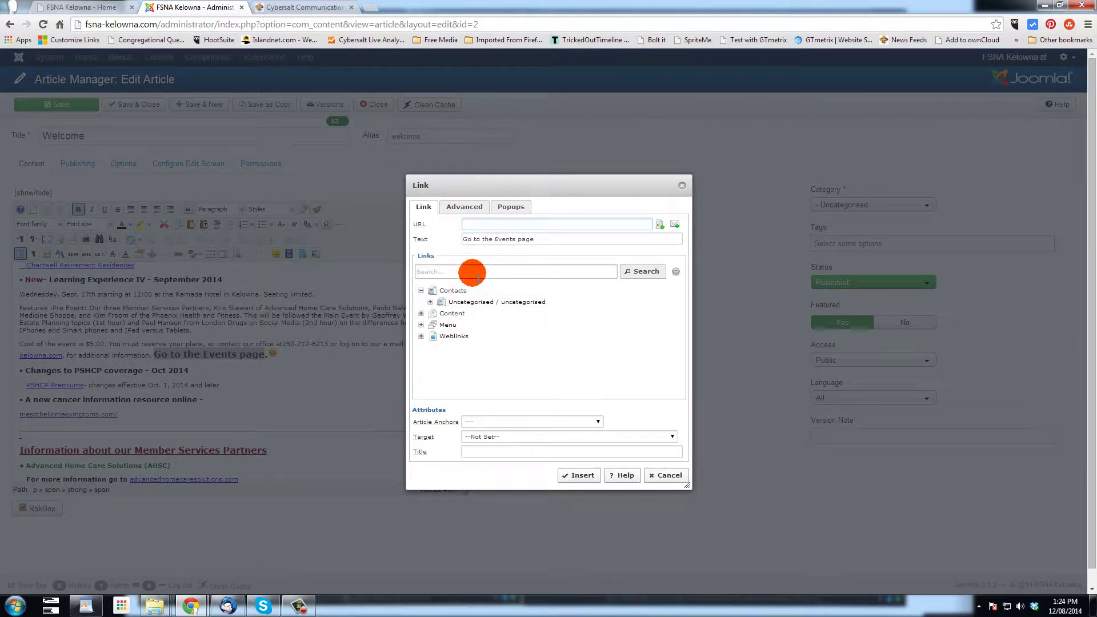
left_click(420, 314)
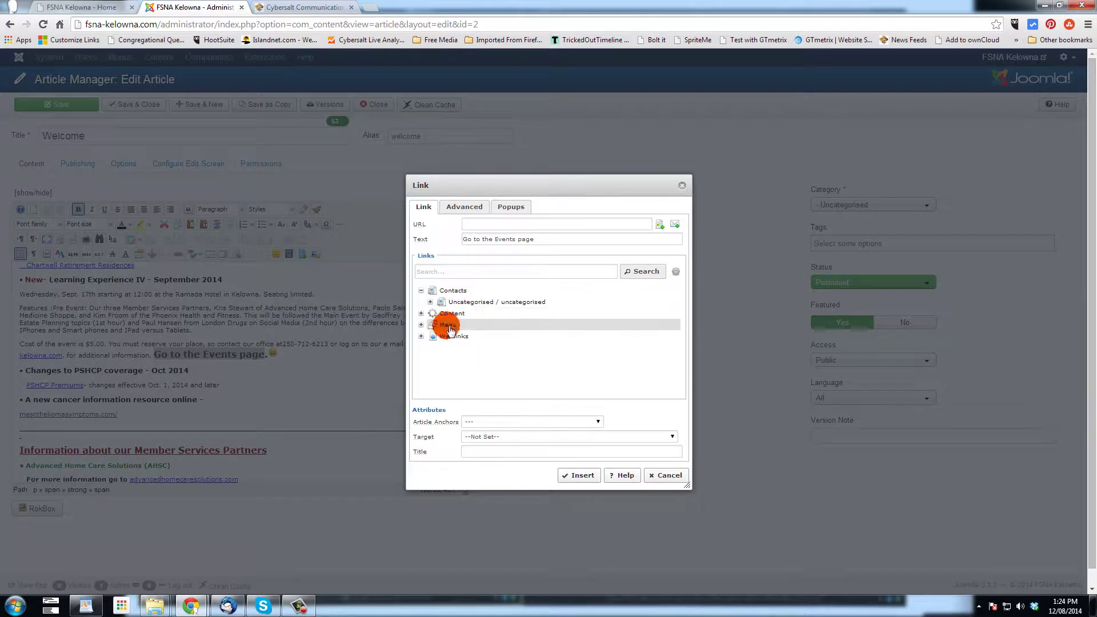
left_click(453, 336)
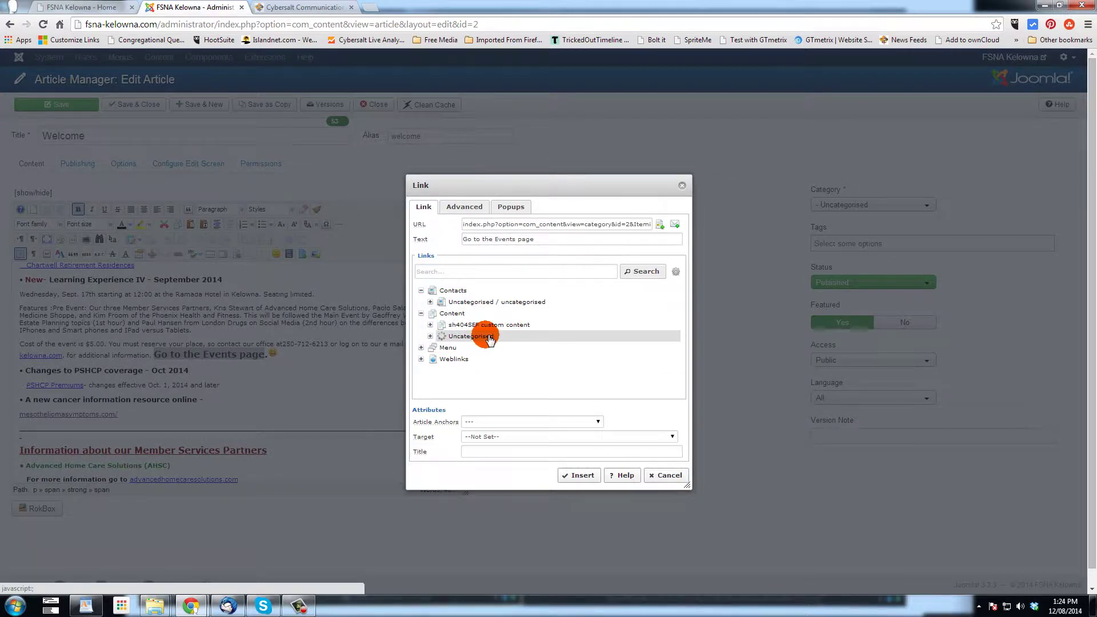
scroll(491, 340, "down", 3)
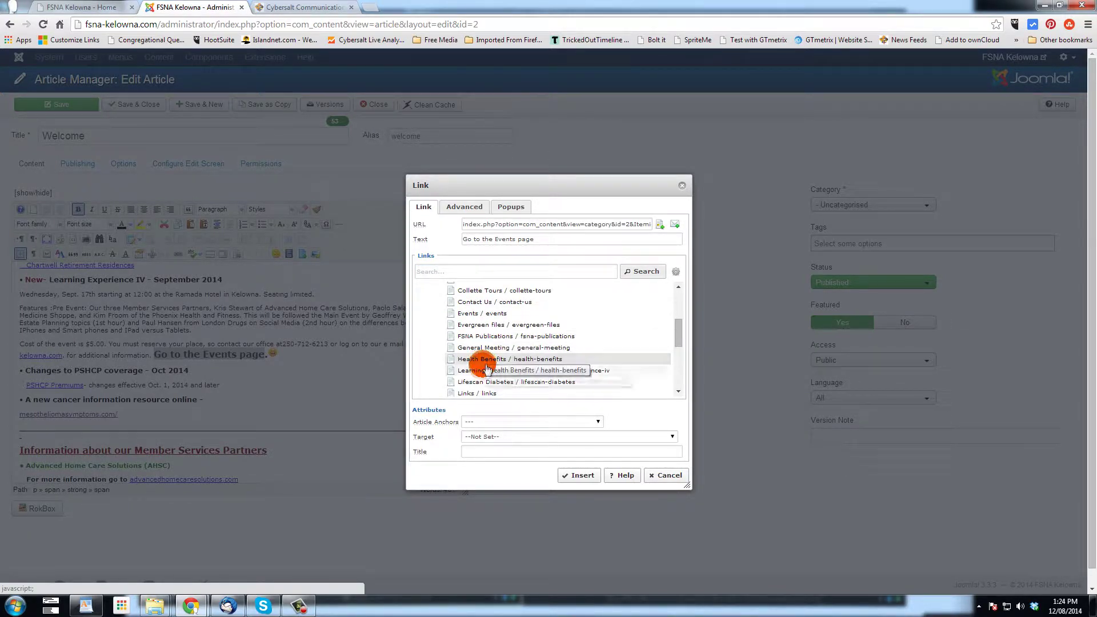
left_click(477, 313)
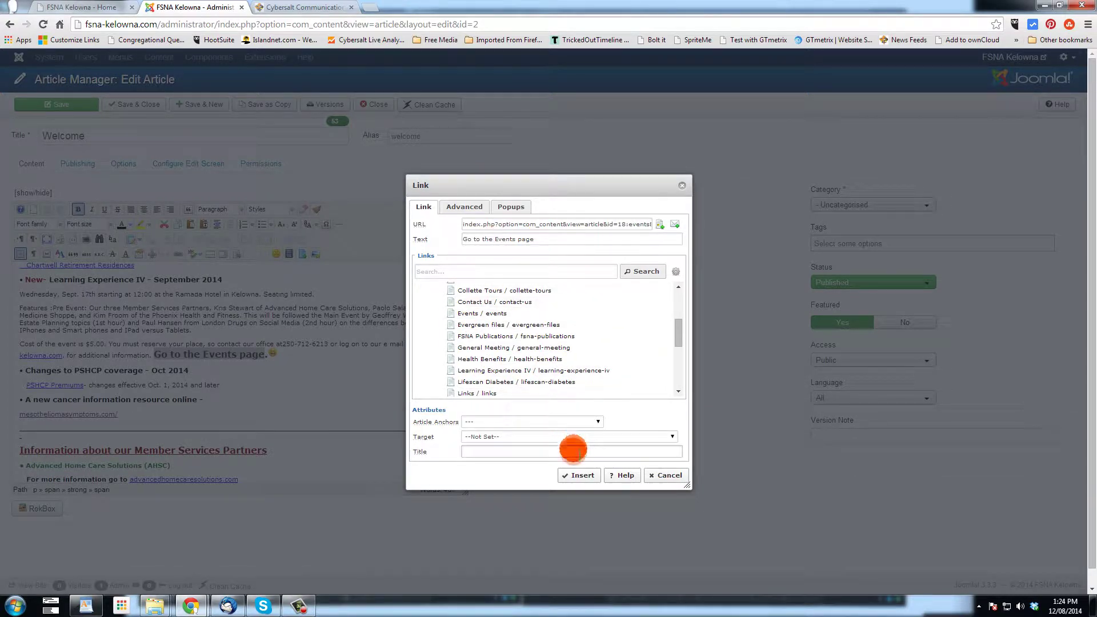
left_click(576, 477)
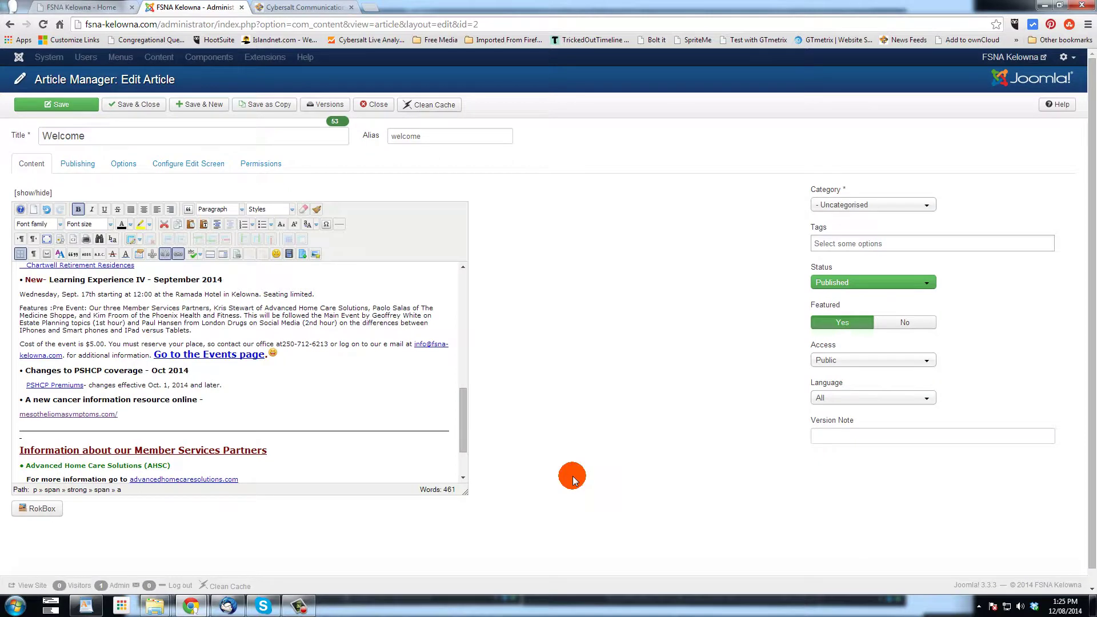
Save and close the Welcome article, then reload the live FSNA Kelowna homepage
left_click(132, 111)
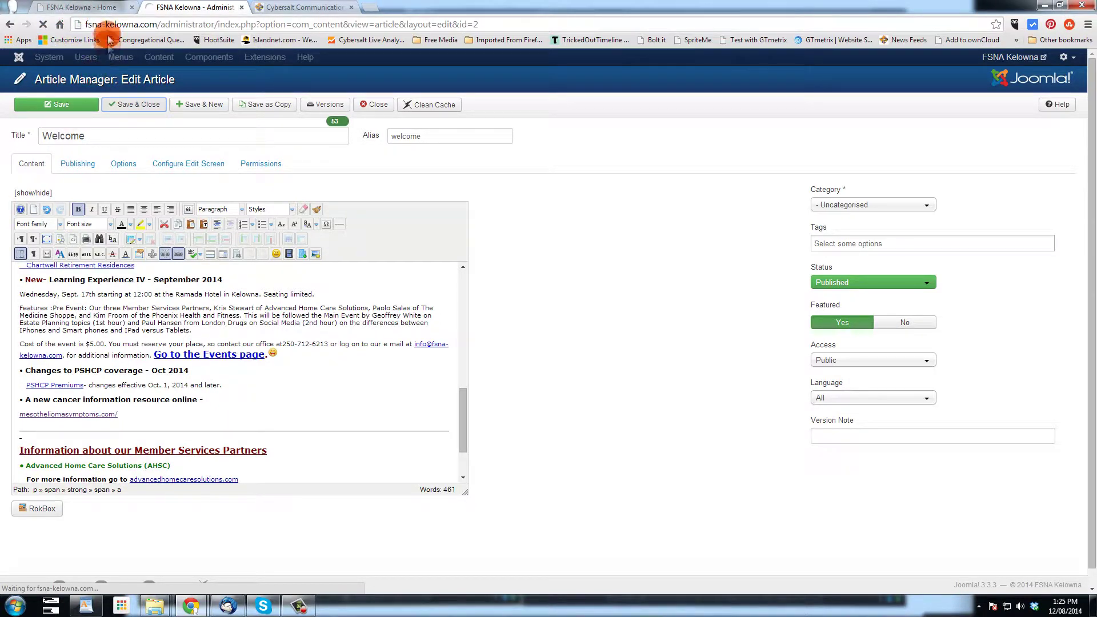
left_click(103, 7)
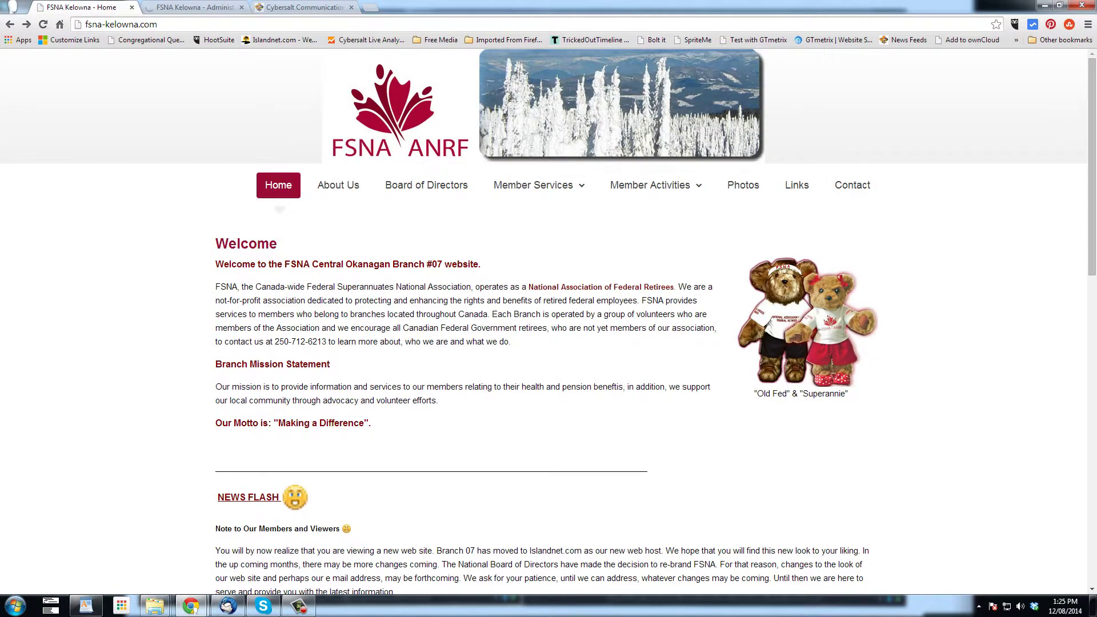
left_click(42, 24)
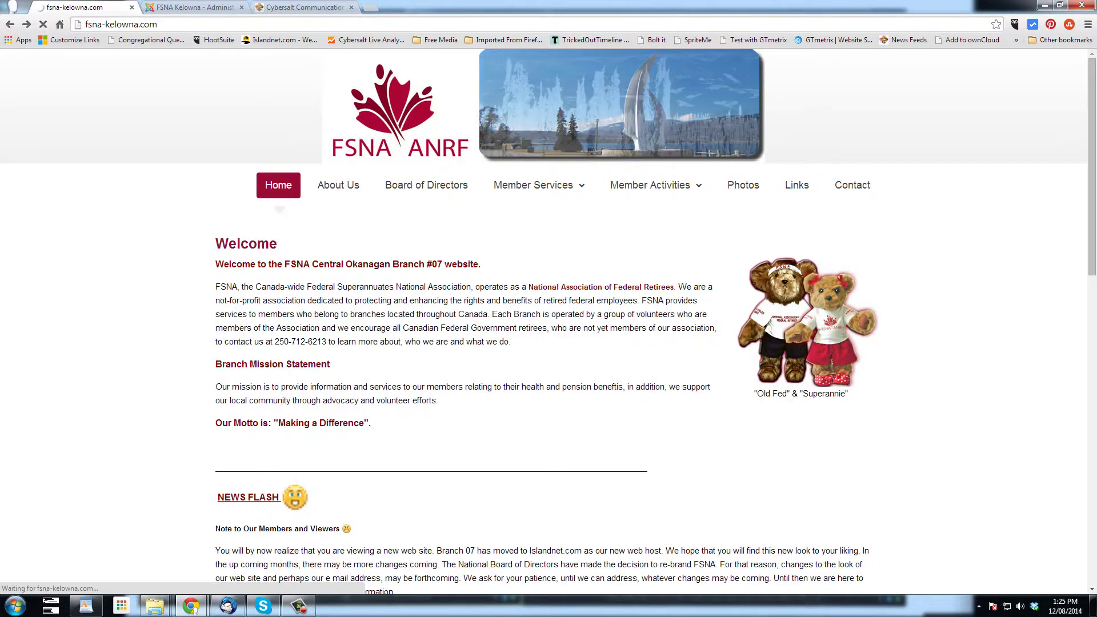
left_click(243, 107)
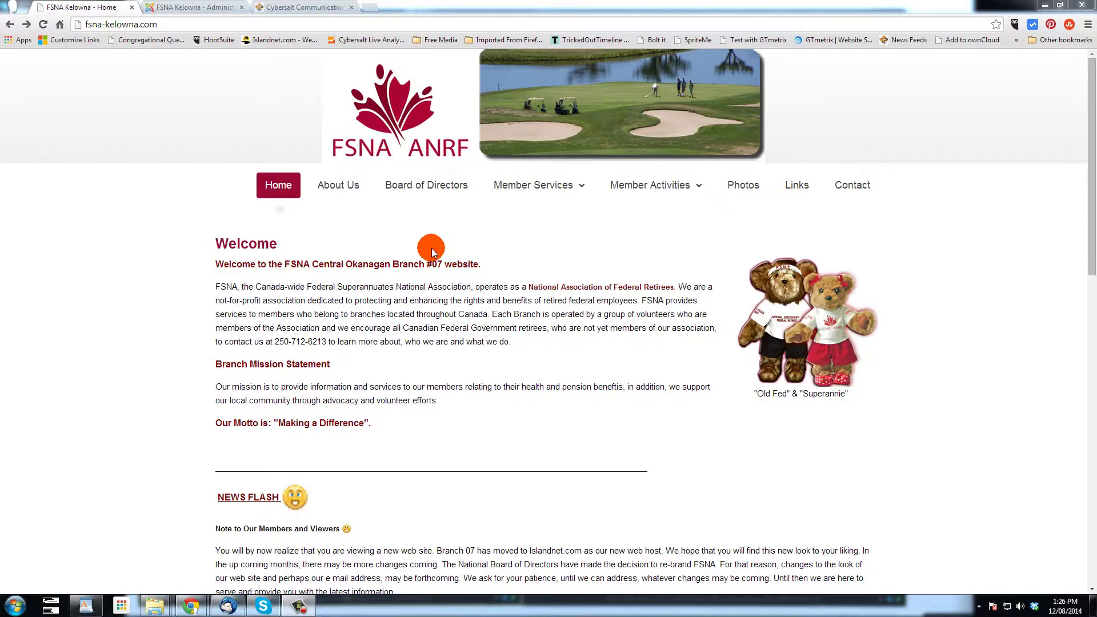
scroll(558, 304, "down", 3)
scroll(557, 304, "down", 2)
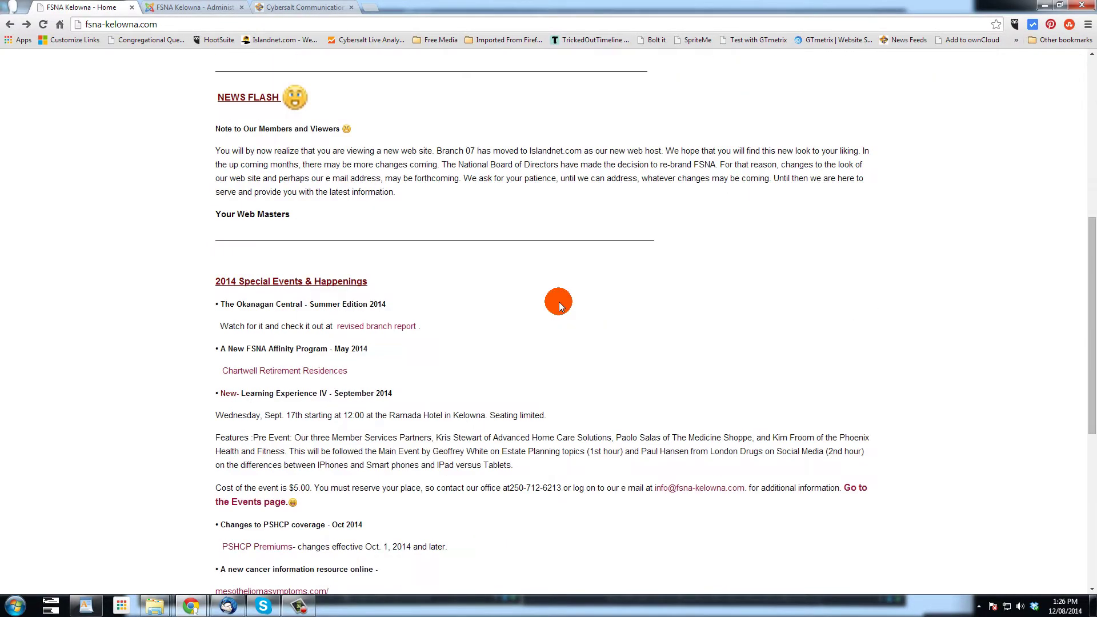
scroll(558, 303, "down", 2)
scroll(557, 304, "down", 3)
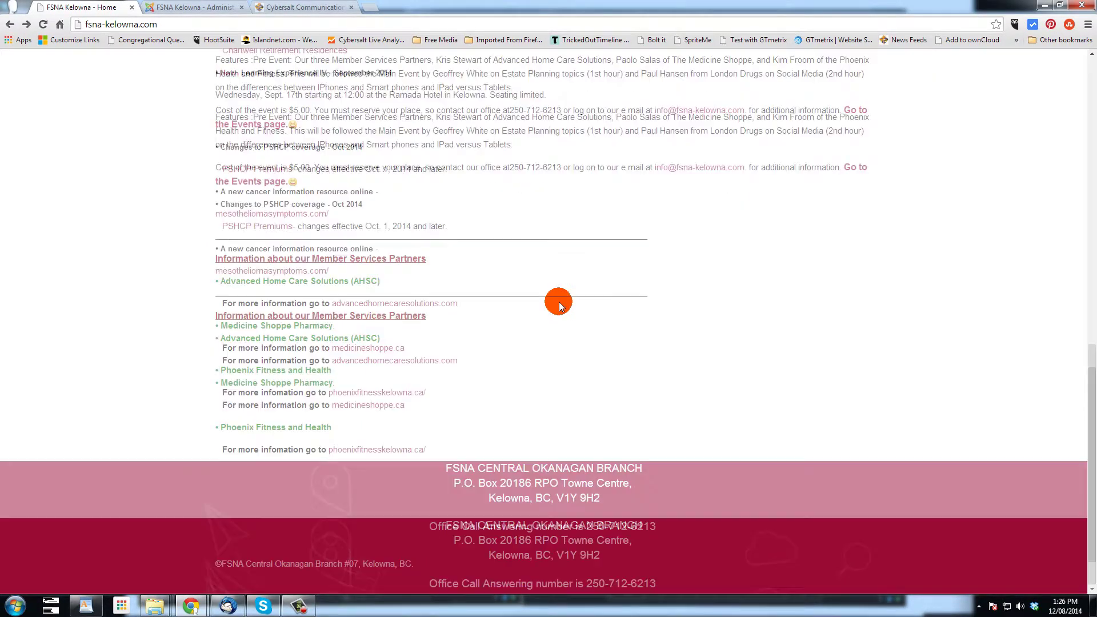
scroll(559, 304, "up", 1)
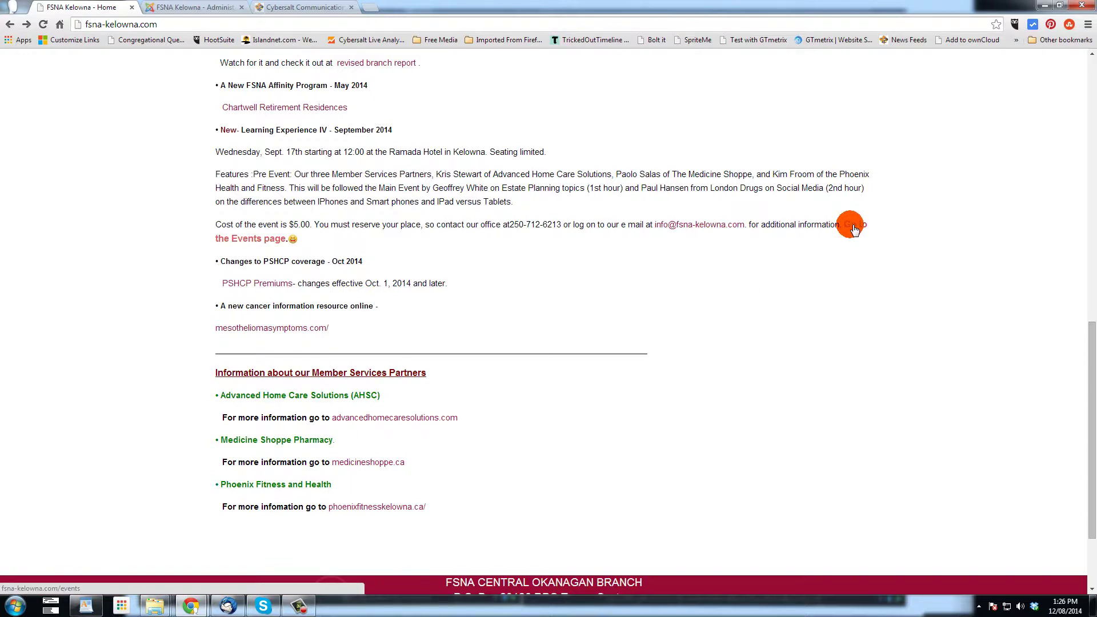
Follow the 'Go to the Events page' link on the FSNA Kelowna homepage and check the Events page loads
left_click(854, 229)
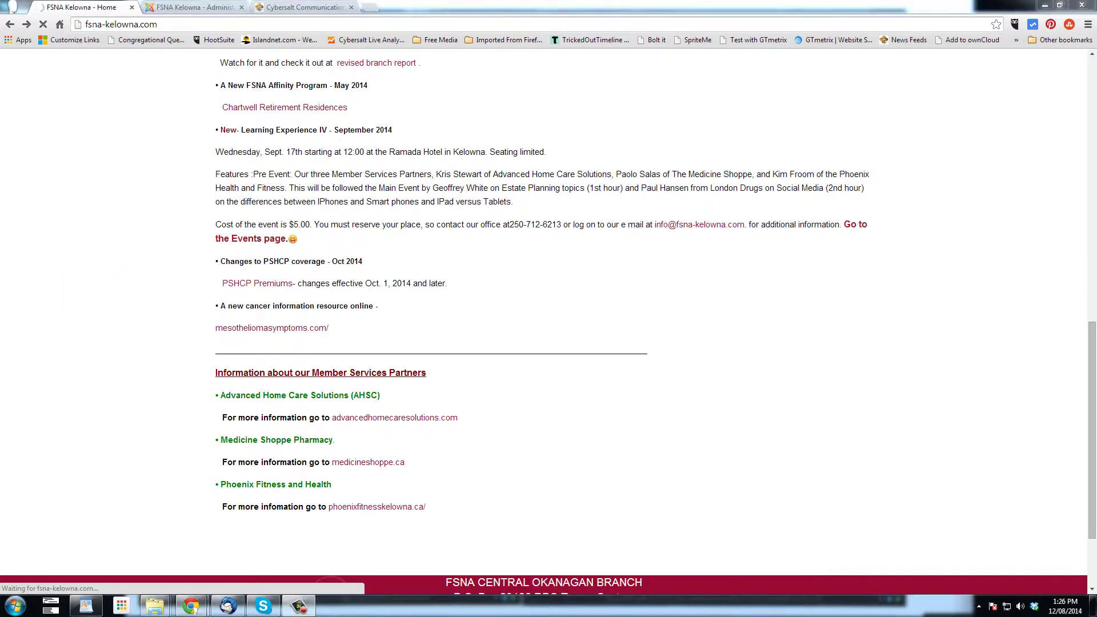
left_click(196, 11)
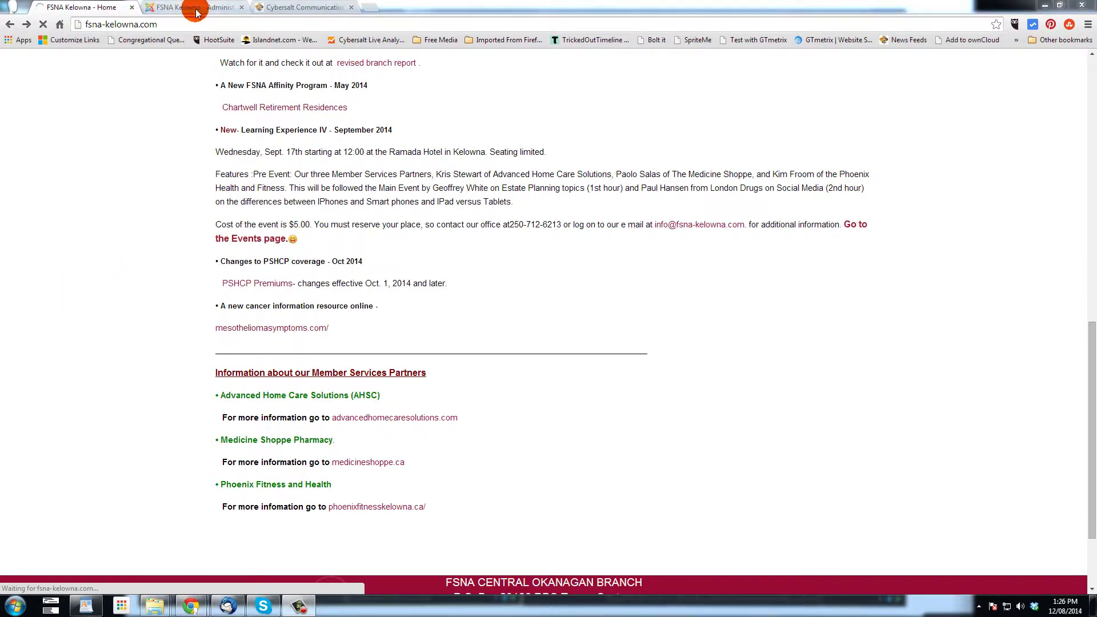